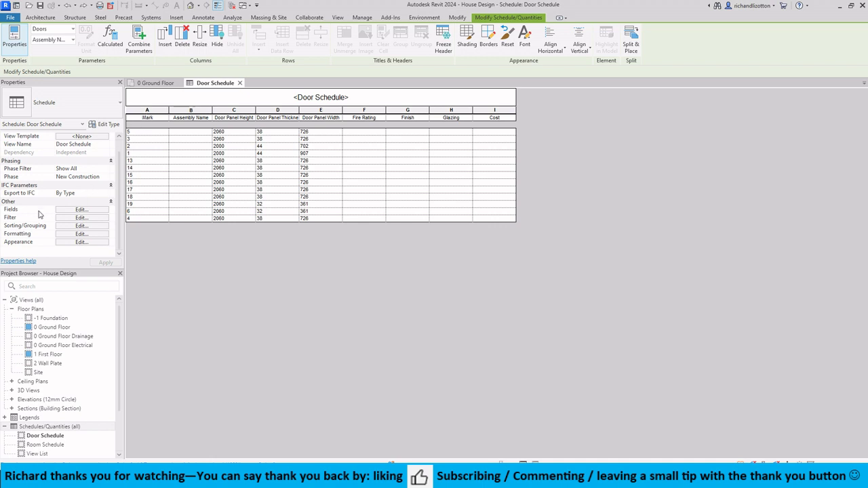
Sort the Door Schedule by Mark in ascending order so doors run 1 through 19
{"action": "left_click", "coordinate": [75, 226]}
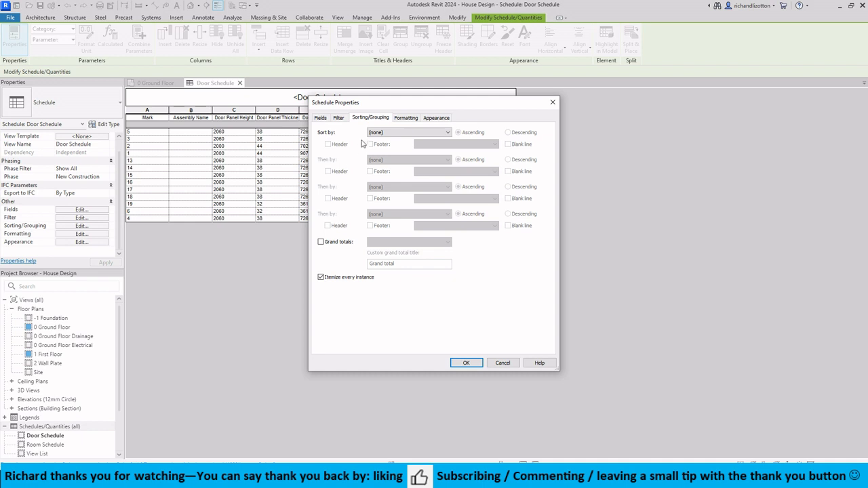
{"action": "left_click", "coordinate": [420, 133]}
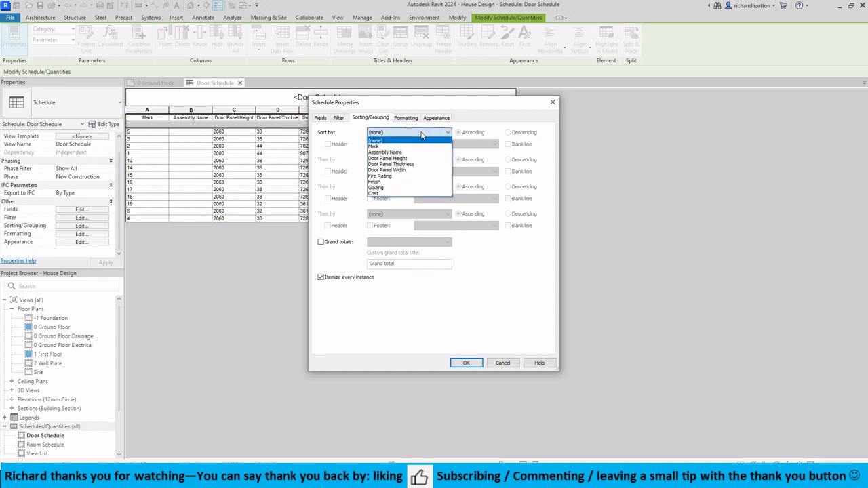
{"action": "left_click", "coordinate": [390, 147]}
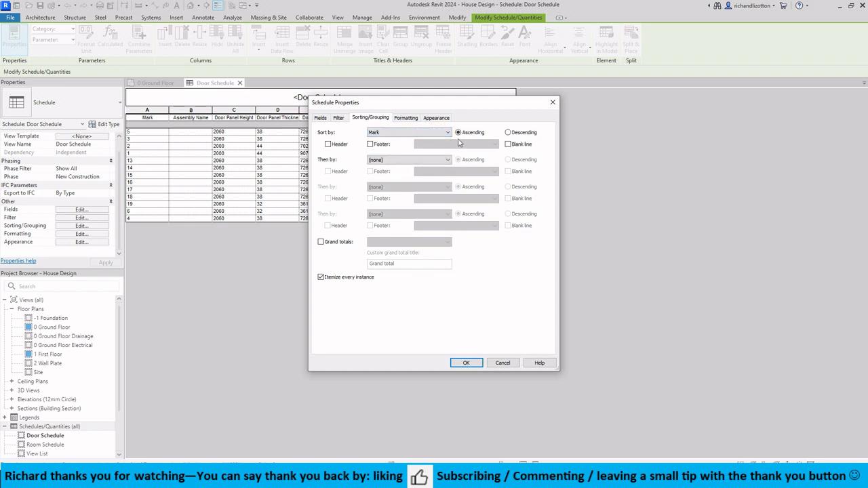
{"action": "left_click", "coordinate": [466, 363]}
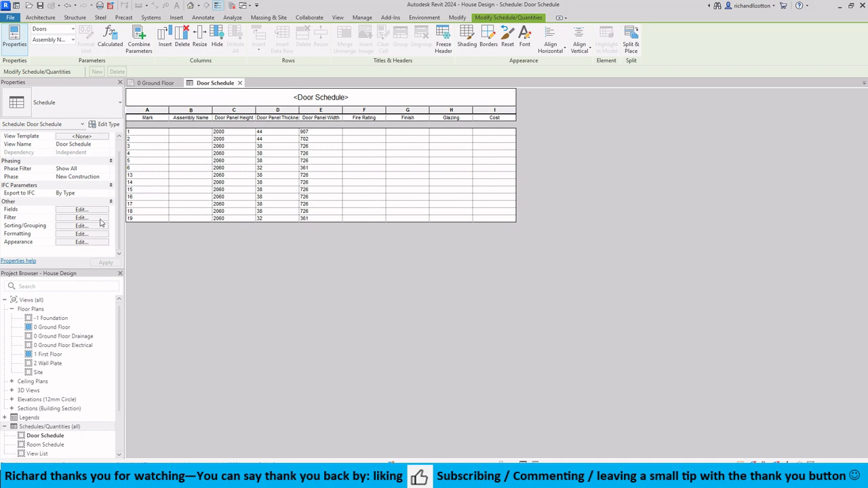
Replace the Assembly Name field with Assembly Code, moved up to follow Mark
{"action": "left_click", "coordinate": [82, 210]}
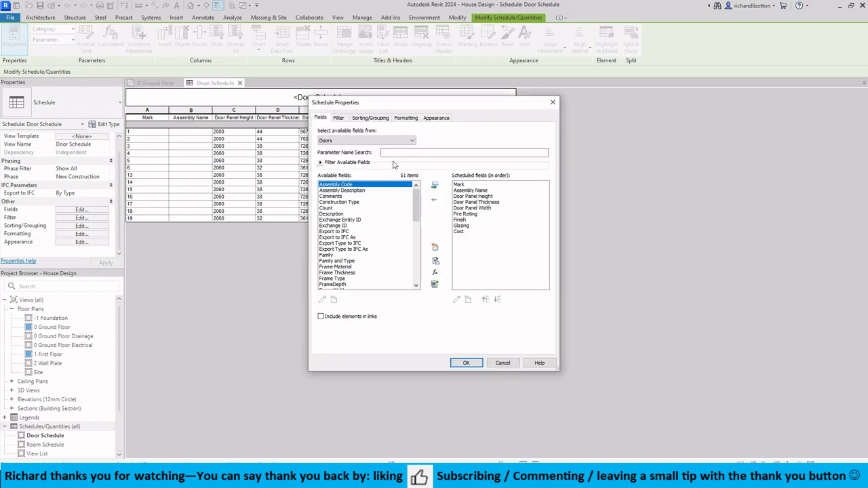
{"action": "left_click", "coordinate": [466, 191]}
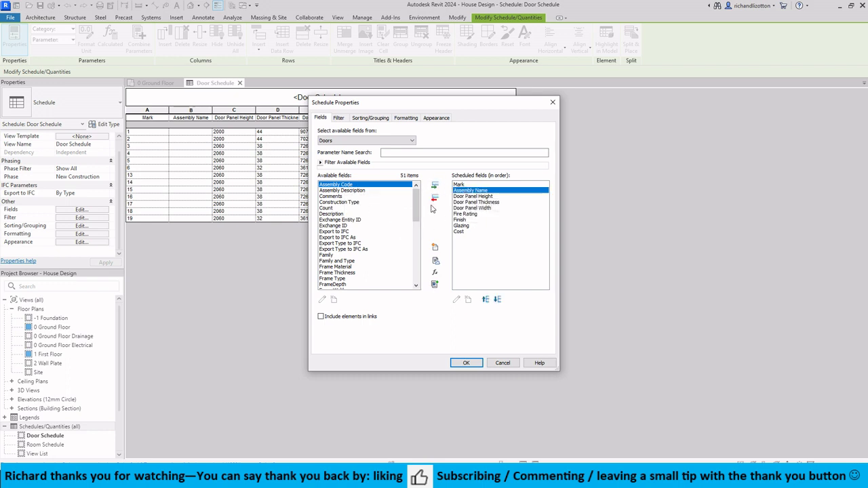
{"action": "left_click", "coordinate": [434, 199]}
{"action": "left_click", "coordinate": [346, 184]}
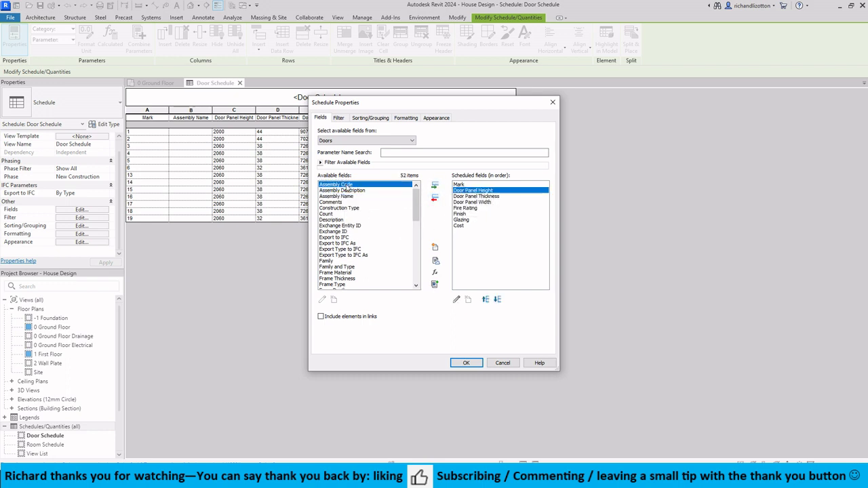
{"action": "left_click", "coordinate": [435, 187]}
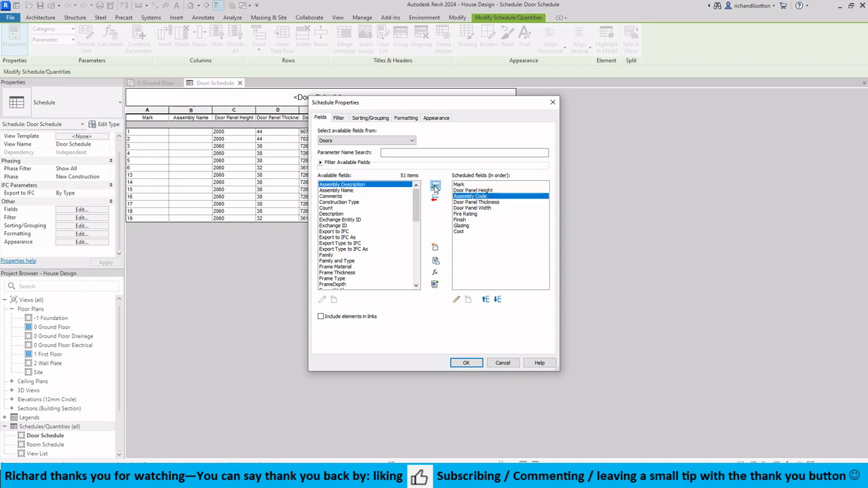
{"action": "left_click", "coordinate": [486, 299]}
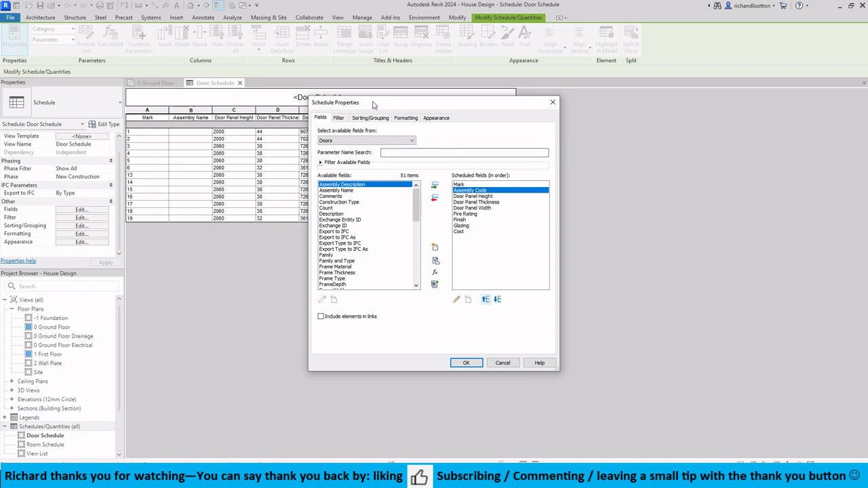
Move Door Panel Width up two places to follow Assembly Code, and apply the fields
{"action": "left_click_drag", "start_coordinate": [370, 103], "coordinate": [410, 99]}
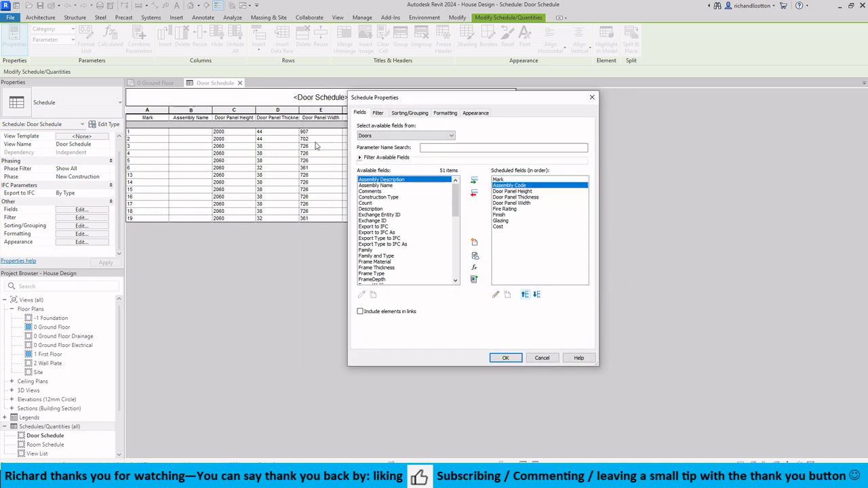
{"action": "left_click", "coordinate": [522, 203]}
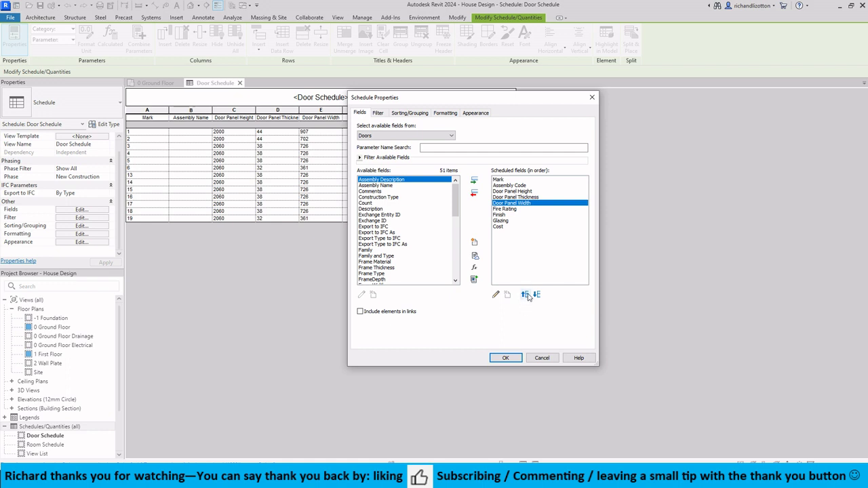
{"action": "left_click", "coordinate": [525, 295]}
{"action": "left_click", "coordinate": [525, 295]}
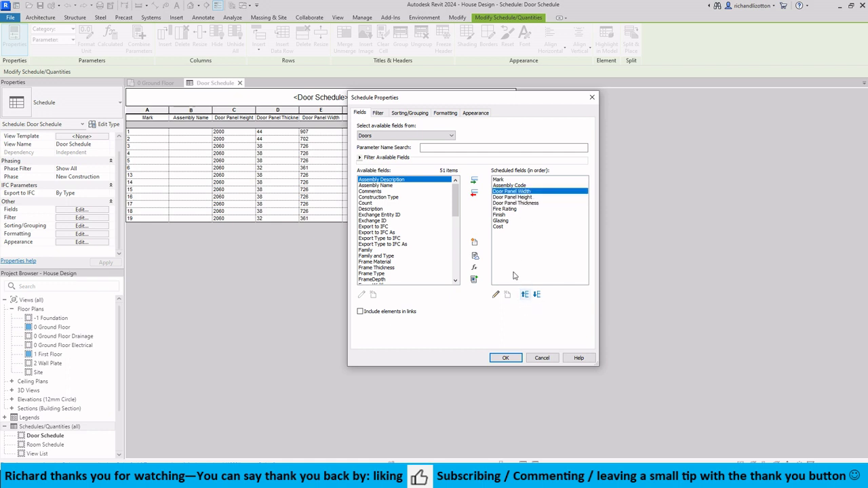
{"action": "left_click", "coordinate": [505, 357]}
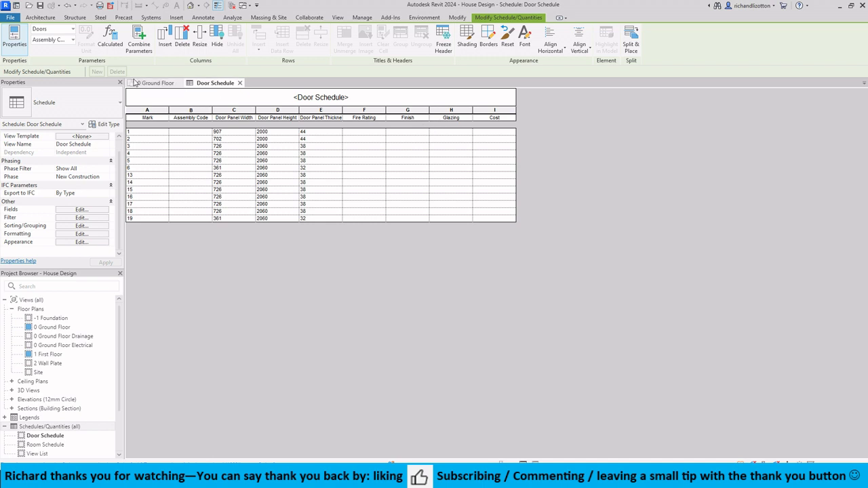
On 0 Ground Floor, give the Doors_ExtSgl_2 1010x2110mm type Fire Rating FD30, Cost 1200.00, Assembly Code A1
{"action": "left_click", "coordinate": [155, 83]}
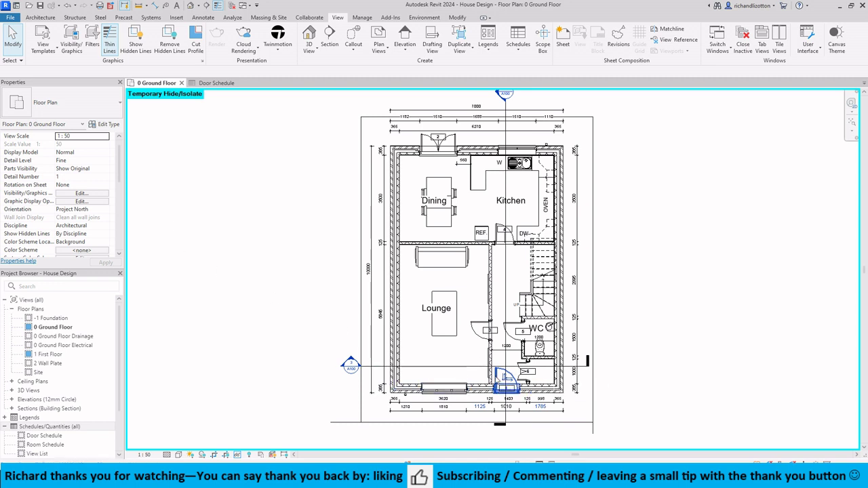
{"action": "left_click", "coordinate": [502, 380]}
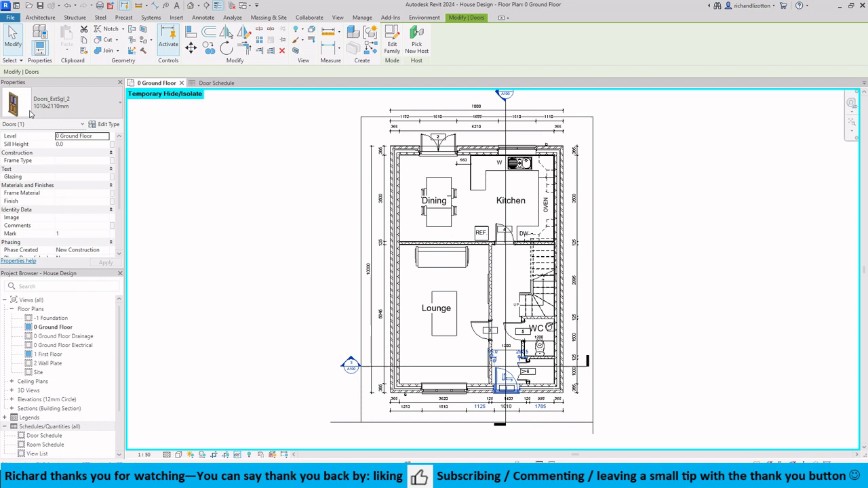
{"action": "left_click", "coordinate": [107, 125]}
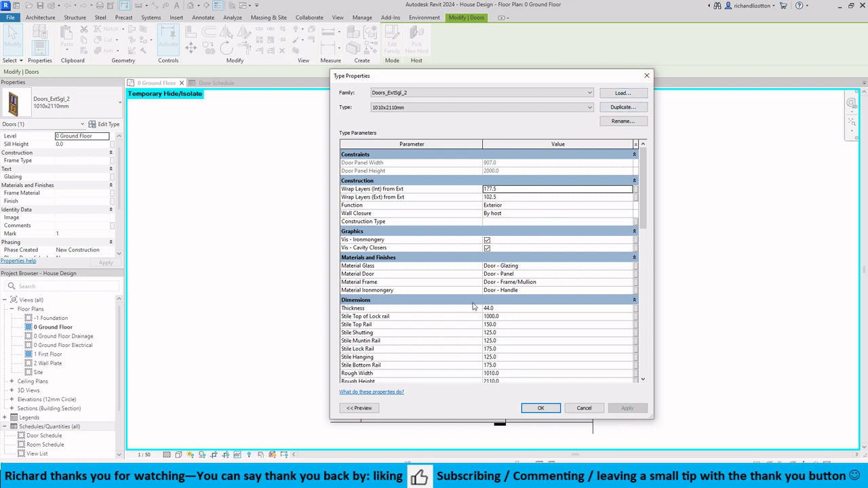
{"action": "scroll", "coordinate": [474, 275], "scroll_direction": "down", "scroll_amount": 12}
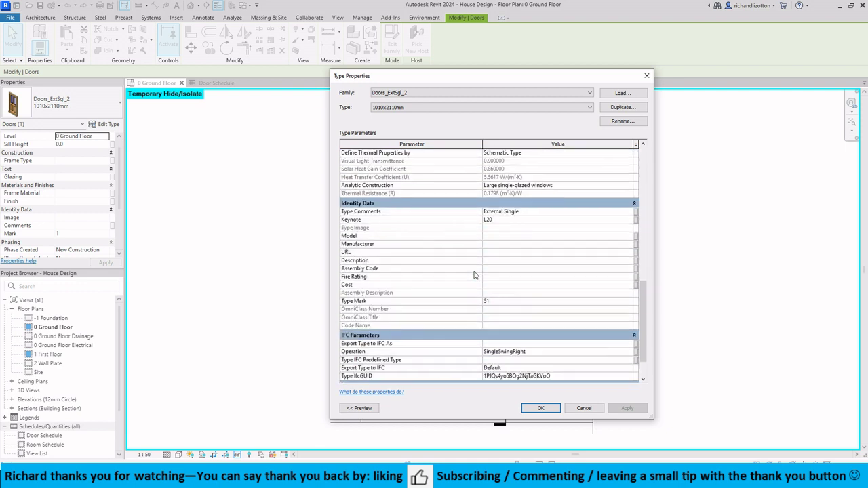
{"action": "scroll", "coordinate": [475, 275], "scroll_direction": "down", "scroll_amount": 1}
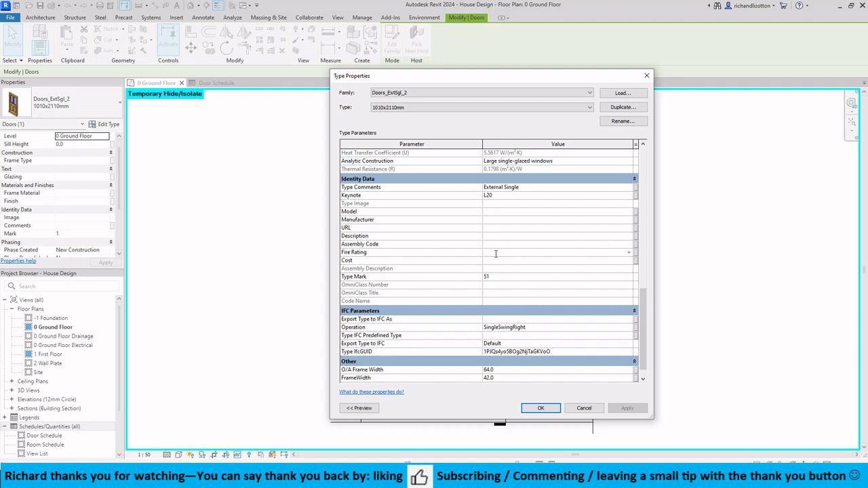
{"action": "type", "text": "FD30"}
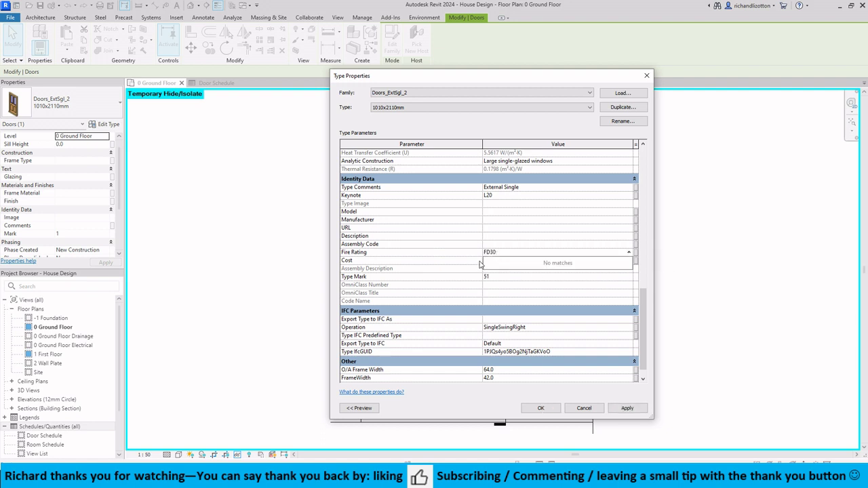
{"action": "left_click", "coordinate": [495, 262]}
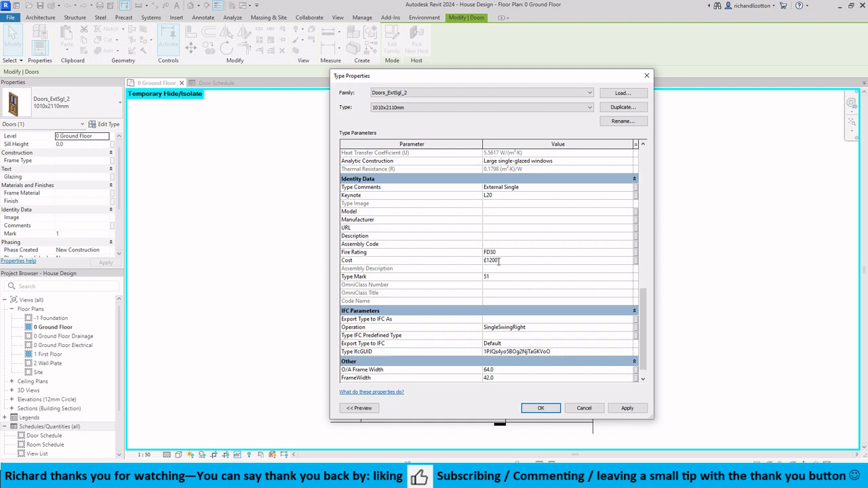
{"action": "left_click", "coordinate": [493, 244]}
{"action": "left_click", "coordinate": [549, 411]}
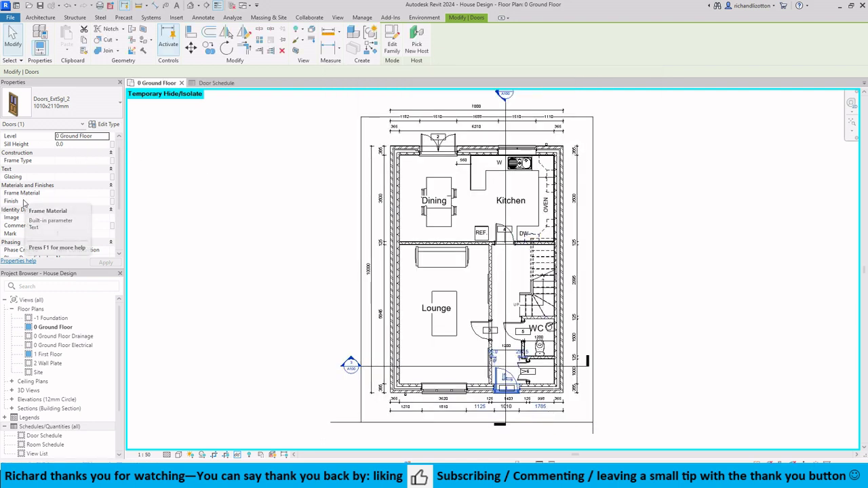
Set the selected door's Finish and Frame Material to Light Oak UPVC
{"action": "left_click", "coordinate": [67, 201]}
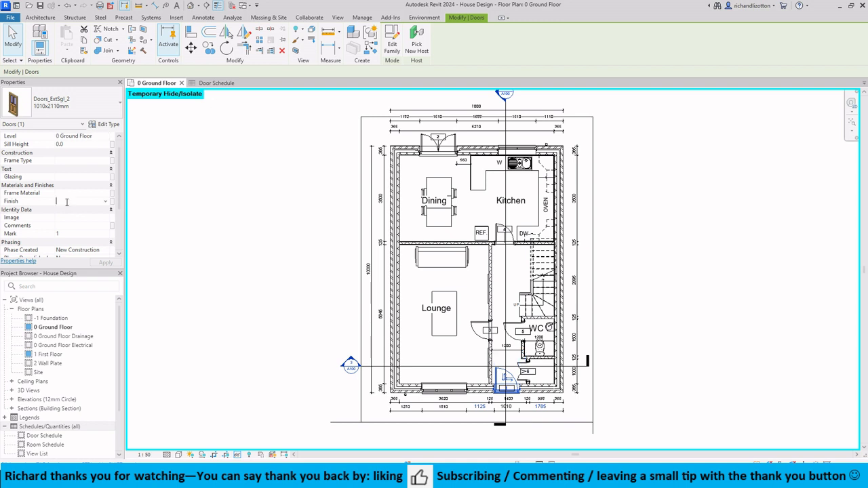
{"action": "type", "text": "Light Oak UPVC"}
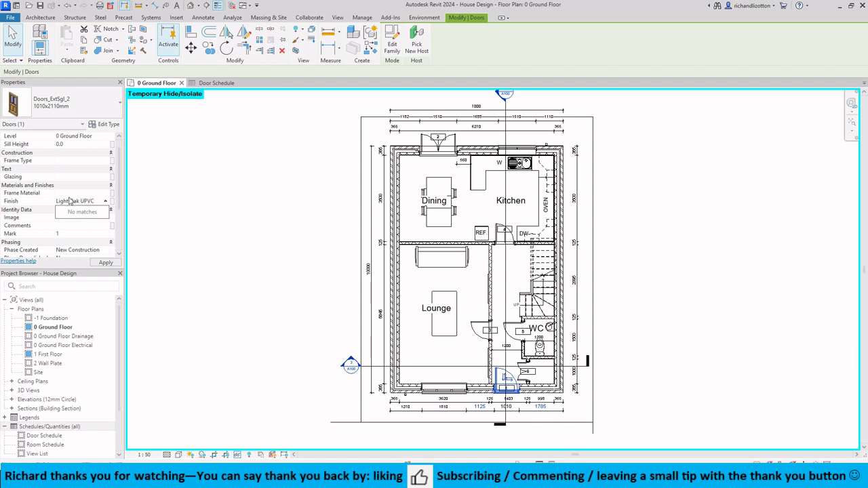
{"action": "left_click", "coordinate": [62, 193]}
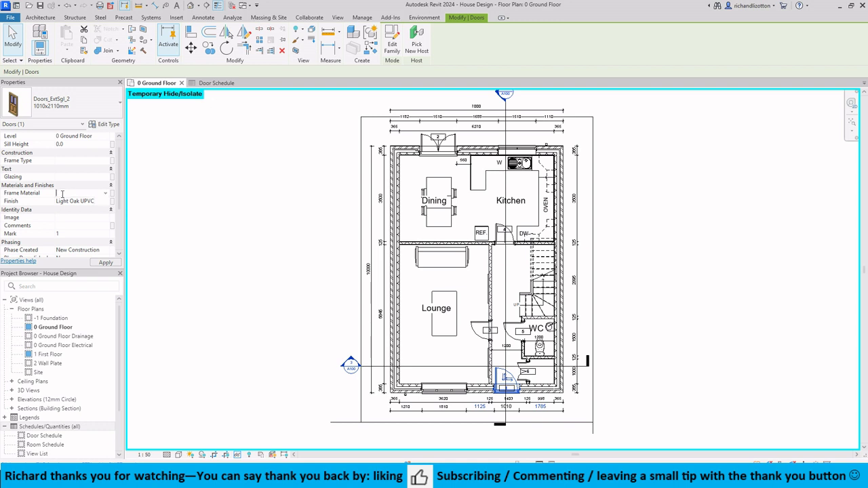
{"action": "type", "text": "Light Oak UPVC"}
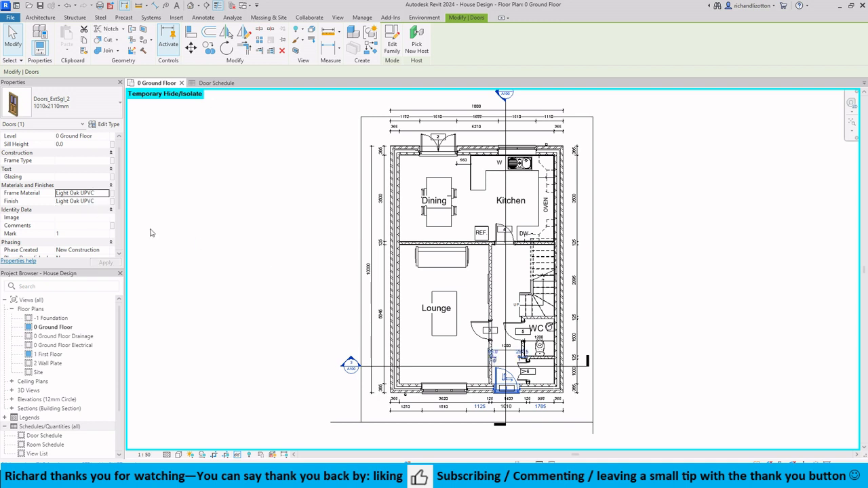
Check door 1's row in the Door Schedule shows A1, FD30, Light Oak UPVC and 1200.00
{"action": "left_click", "coordinate": [227, 84]}
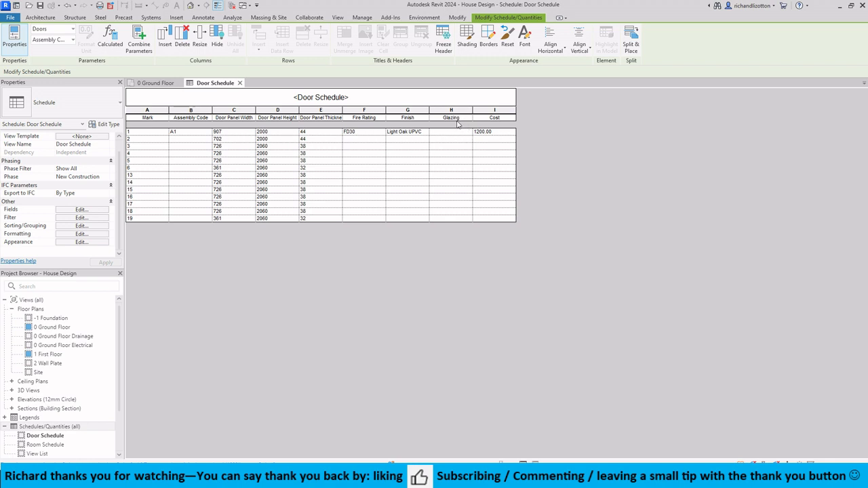
{"action": "left_click", "coordinate": [426, 140]}
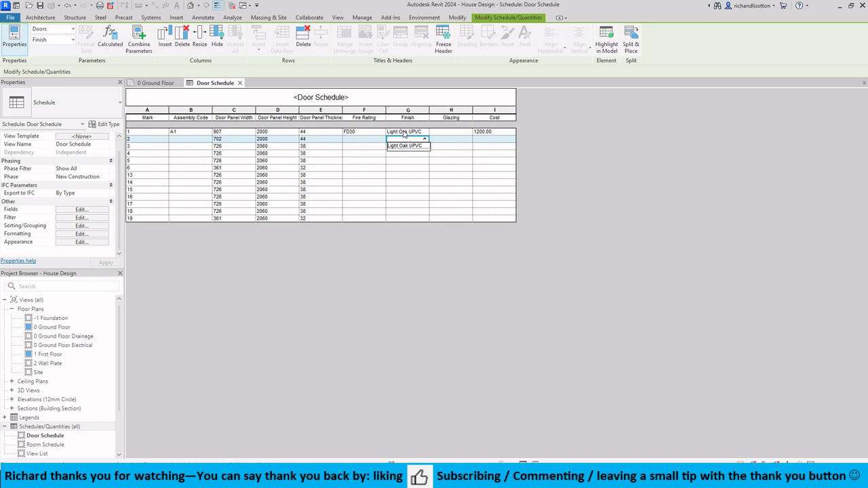
{"action": "left_click", "coordinate": [468, 133]}
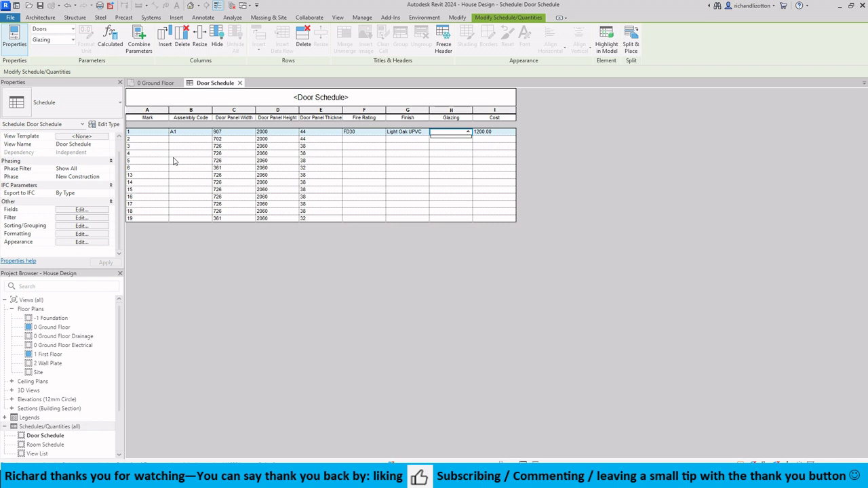
{"action": "left_click", "coordinate": [152, 147]}
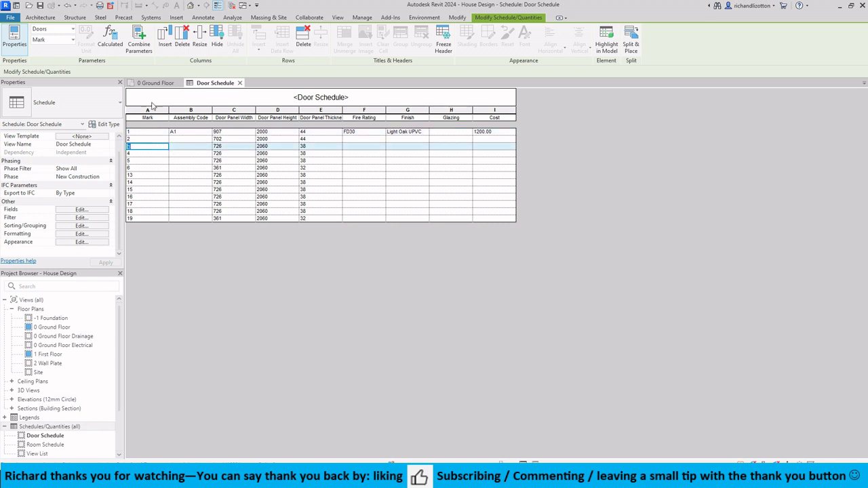
Select internal door Mark 3 in the 0 Ground Floor plan without saving
{"action": "left_click", "coordinate": [155, 83]}
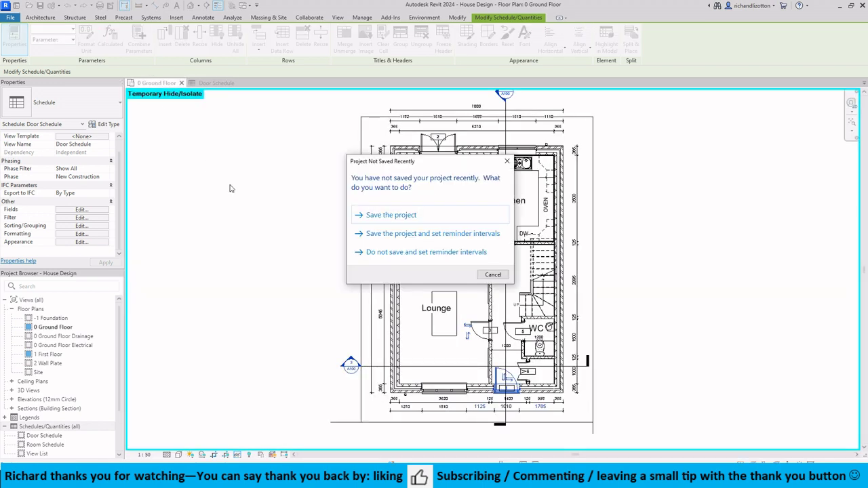
{"action": "left_click", "coordinate": [507, 161]}
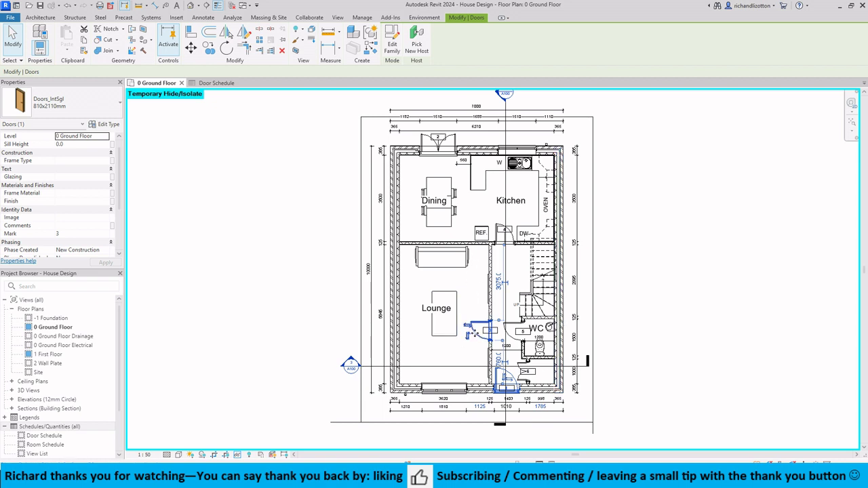
{"action": "left_click", "coordinate": [451, 361]}
{"action": "left_click", "coordinate": [480, 343]}
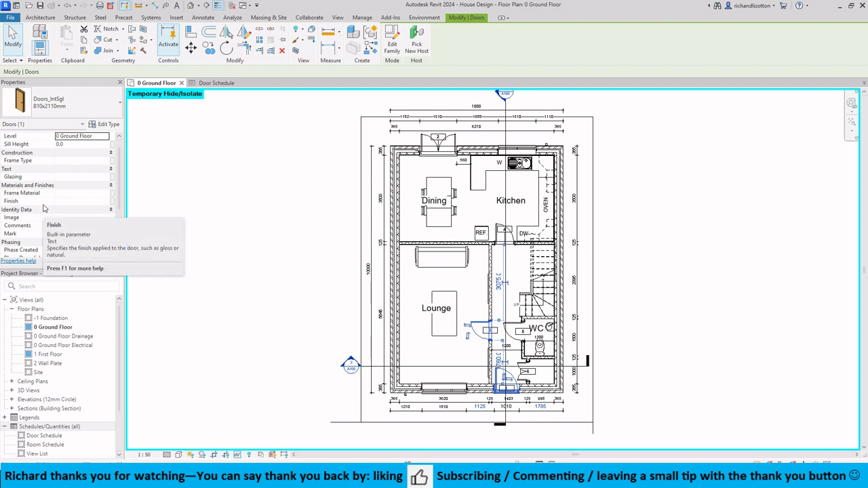
Set door 3's Finish and Frame Material to Painted Softwood
{"action": "left_click", "coordinate": [74, 200]}
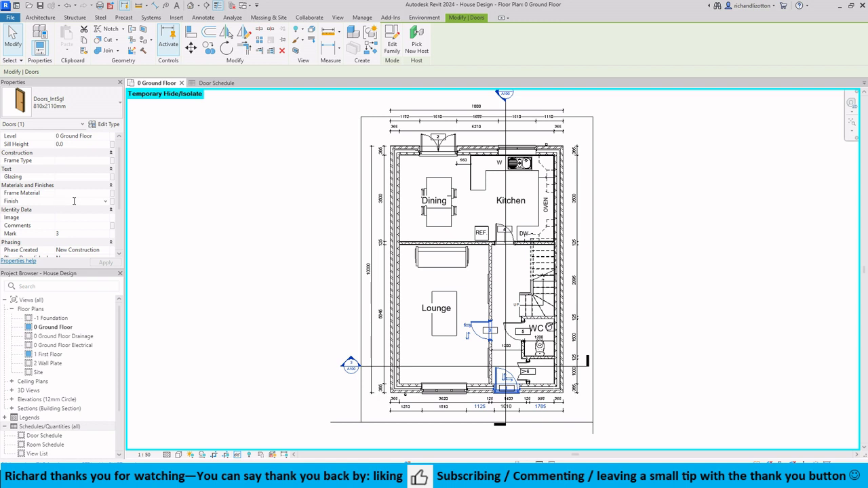
{"action": "type", "text": "Painted Softwood"}
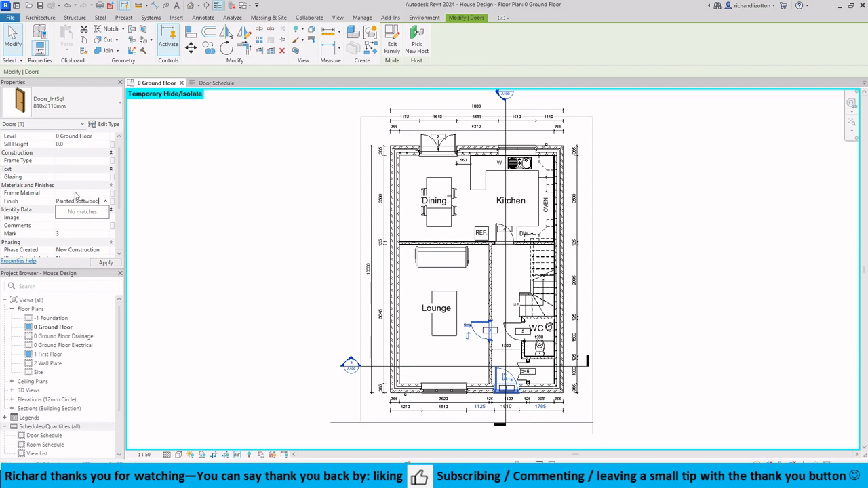
{"action": "left_click", "coordinate": [68, 194]}
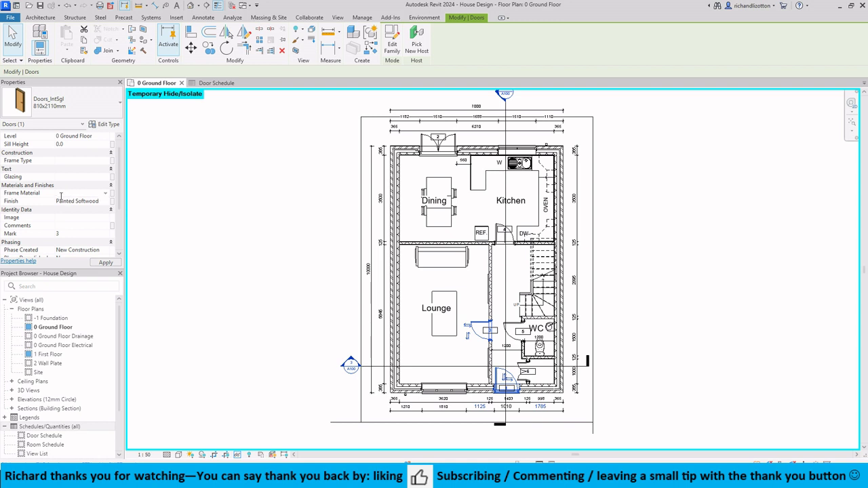
{"action": "type", "text": "Pa"}
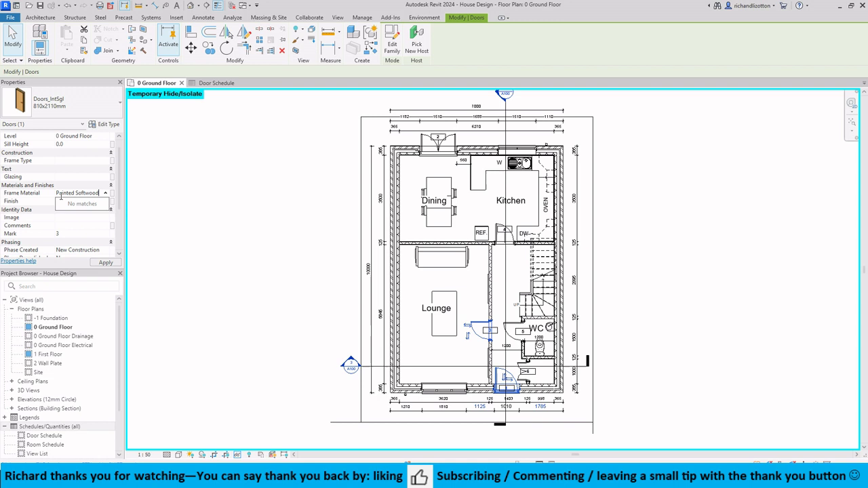
{"action": "type", "text": "inted Softwood"}
{"action": "left_click", "coordinate": [106, 126]}
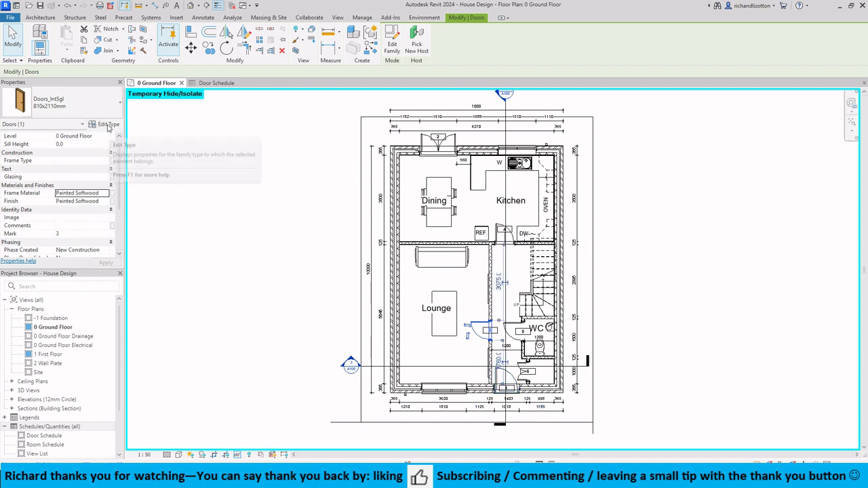
Give the Doors_IntSgl 810x2110mm type Fire Rating FD15, Assembly Code IN25 and Cost £200
{"action": "left_click", "coordinate": [108, 125]}
{"action": "scroll", "coordinate": [503, 371], "scroll_direction": "down", "scroll_amount": 5}
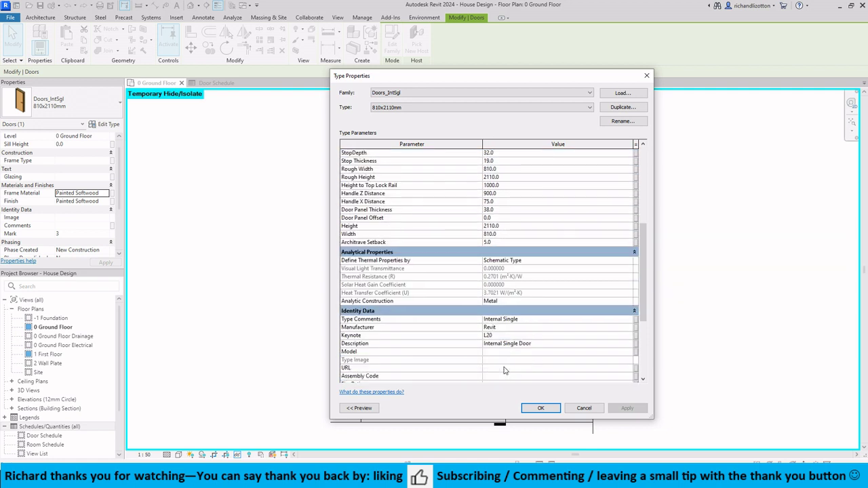
{"action": "scroll", "coordinate": [520, 306], "scroll_direction": "down", "scroll_amount": 5}
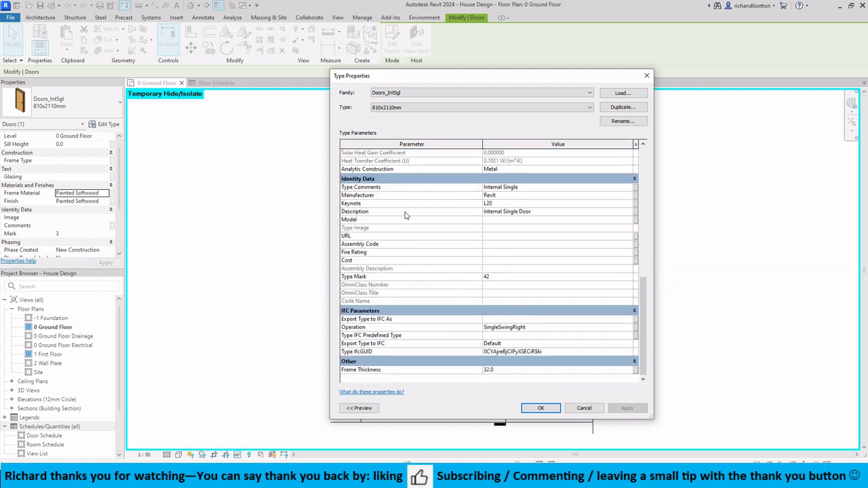
{"action": "left_click", "coordinate": [493, 252]}
{"action": "type", "text": "FD15"}
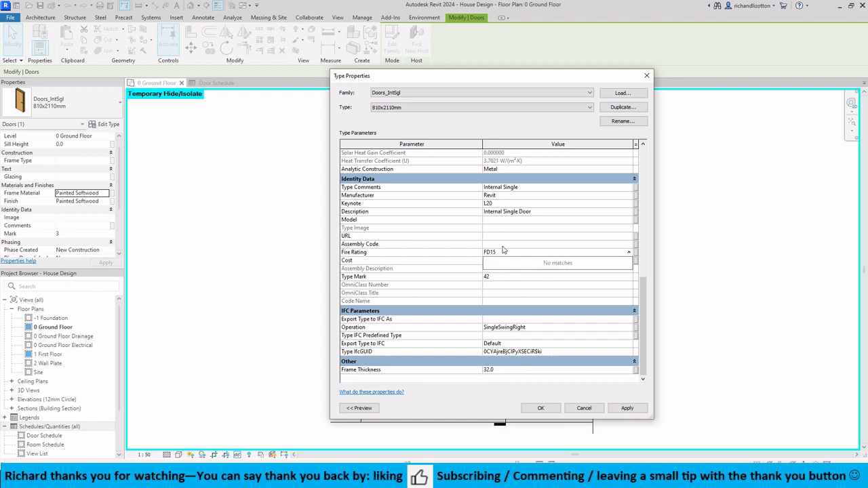
{"action": "key", "text": "Return"}
{"action": "left_click", "coordinate": [498, 246]}
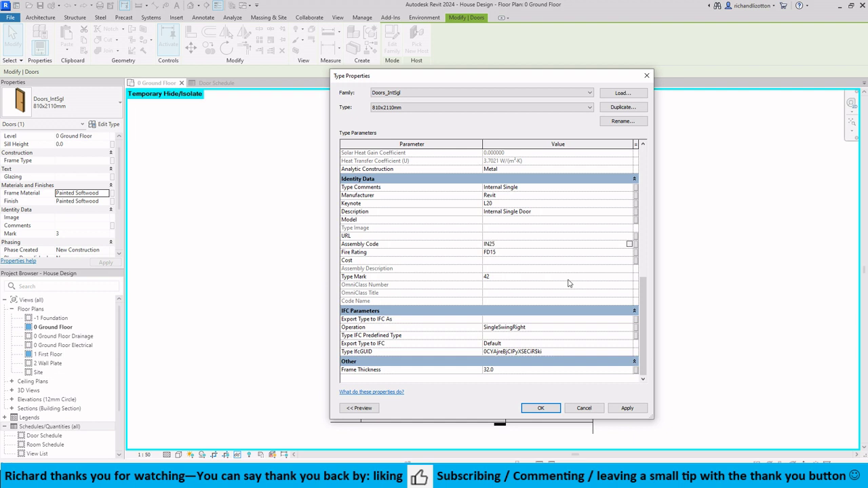
{"action": "left_click", "coordinate": [499, 261]}
{"action": "type", "text": "£200"}
{"action": "left_click", "coordinate": [540, 409]}
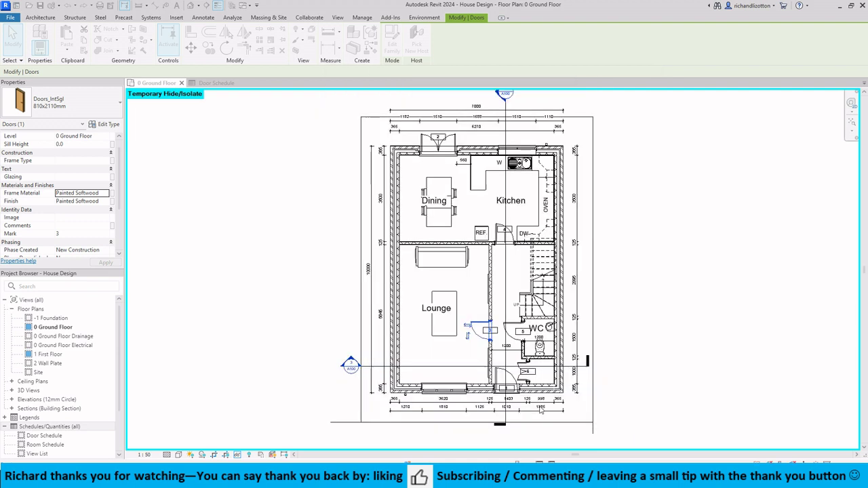
In the Door Schedule, set doors 4 and 5's Finish to Painted Softwood
{"action": "left_click", "coordinate": [217, 83]}
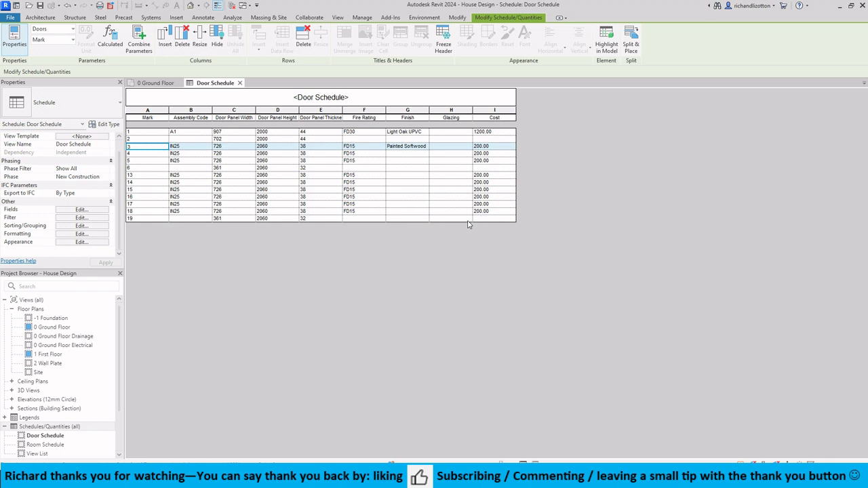
{"action": "left_click", "coordinate": [418, 154]}
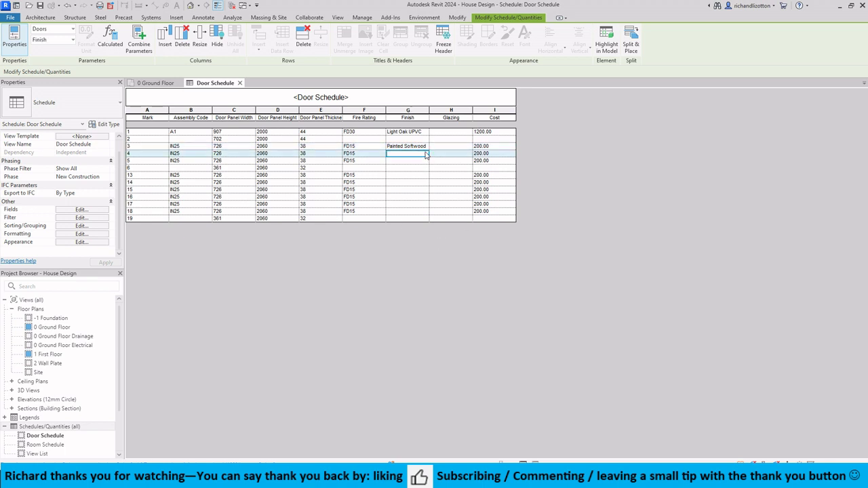
{"action": "left_click", "coordinate": [425, 154]}
{"action": "left_click", "coordinate": [416, 168]}
{"action": "left_click", "coordinate": [427, 162]}
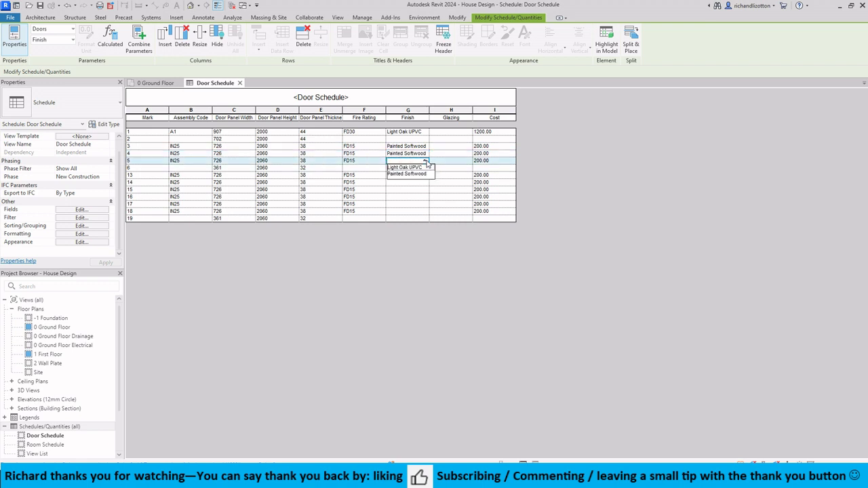
{"action": "left_click", "coordinate": [412, 173]}
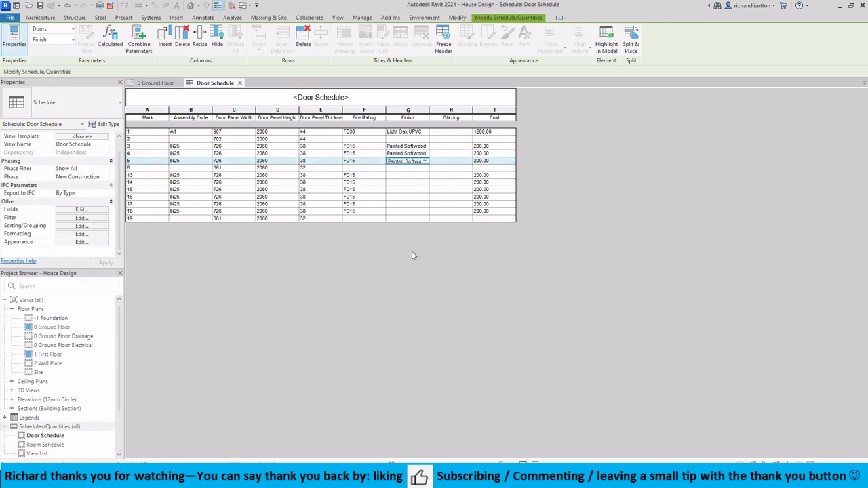
Set the Glazing of doors 3, 4 and 5 to N/A
{"action": "left_click", "coordinate": [460, 146]}
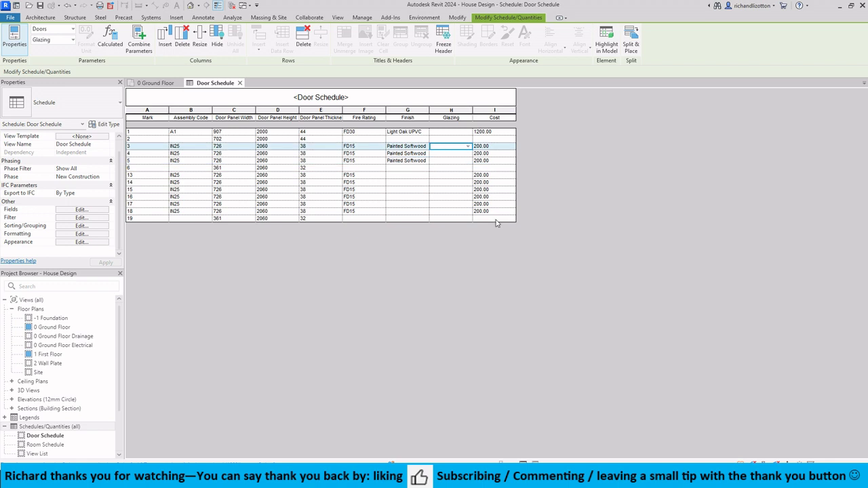
{"action": "type", "text": "N/A"}
{"action": "left_click", "coordinate": [468, 154]}
{"action": "left_click", "coordinate": [456, 166]}
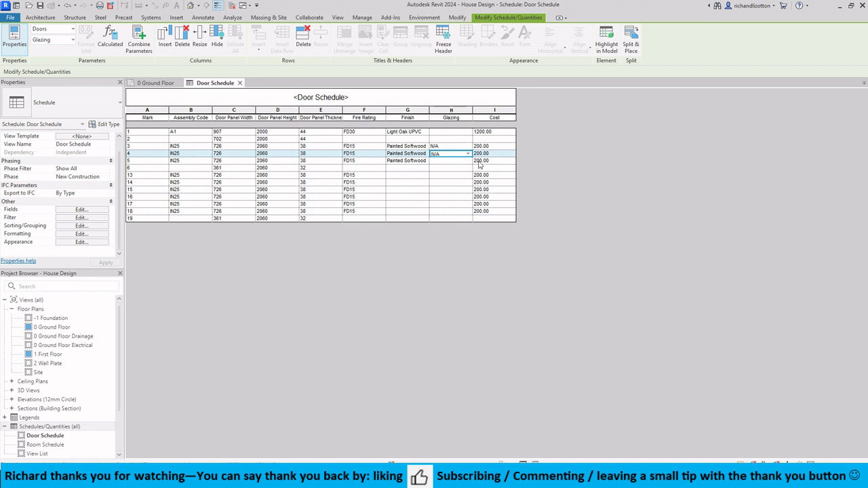
{"action": "left_click", "coordinate": [468, 161]}
{"action": "left_click", "coordinate": [446, 168]}
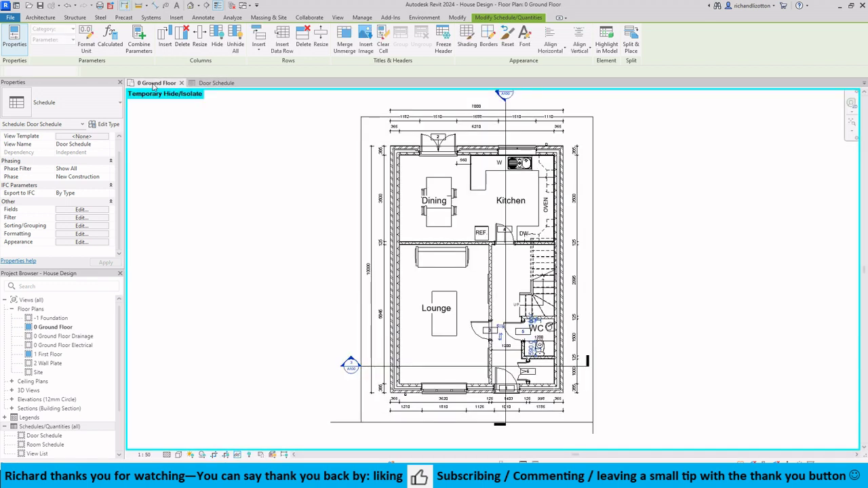
Set front door Mark 1's Glazing to Clear Double, then view the Door Schedule
{"action": "left_click", "coordinate": [156, 83]}
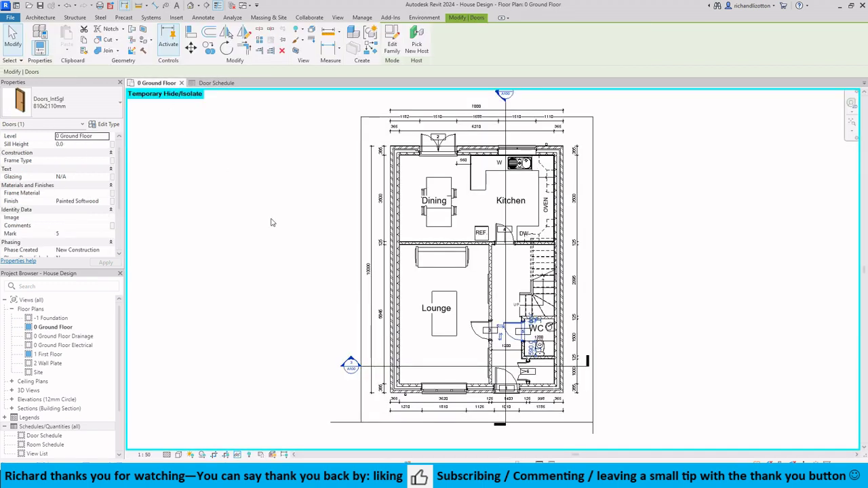
{"action": "left_click", "coordinate": [505, 378]}
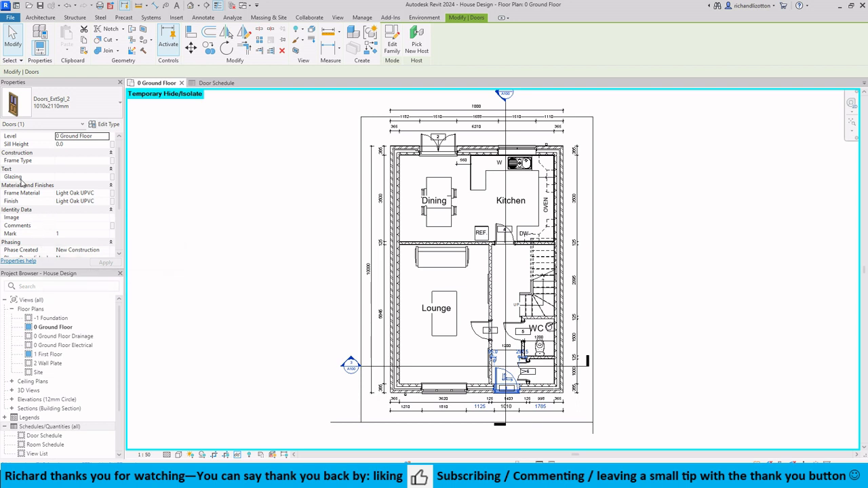
{"action": "left_click", "coordinate": [73, 176]}
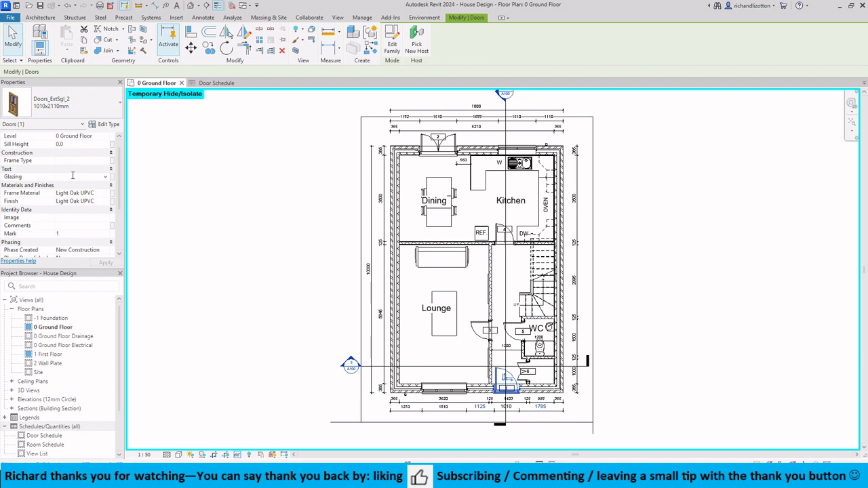
{"action": "type", "text": "Clear Double"}
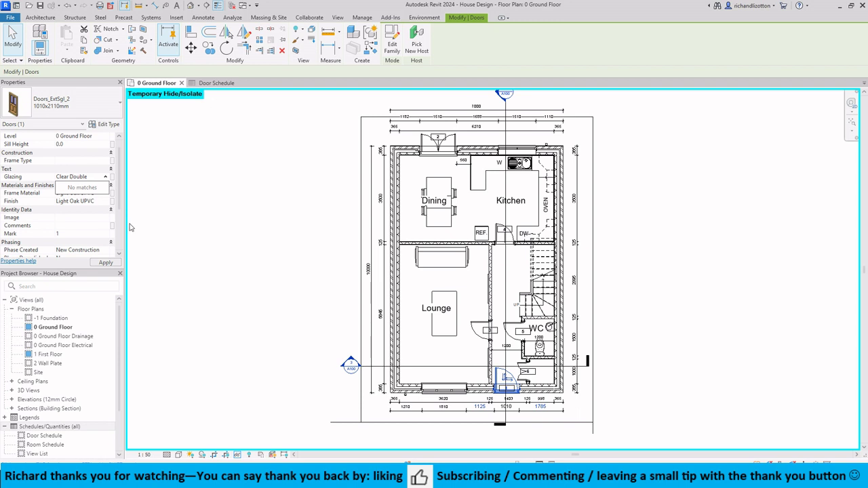
{"action": "key", "text": "Return"}
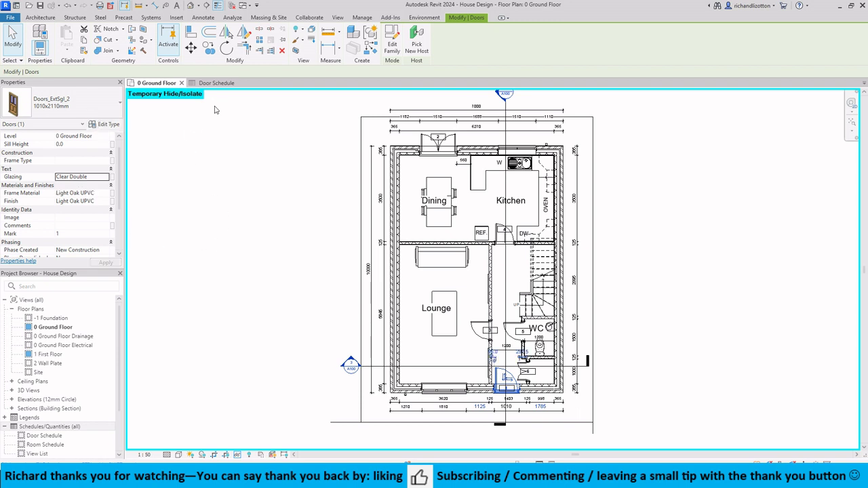
{"action": "left_click", "coordinate": [225, 84]}
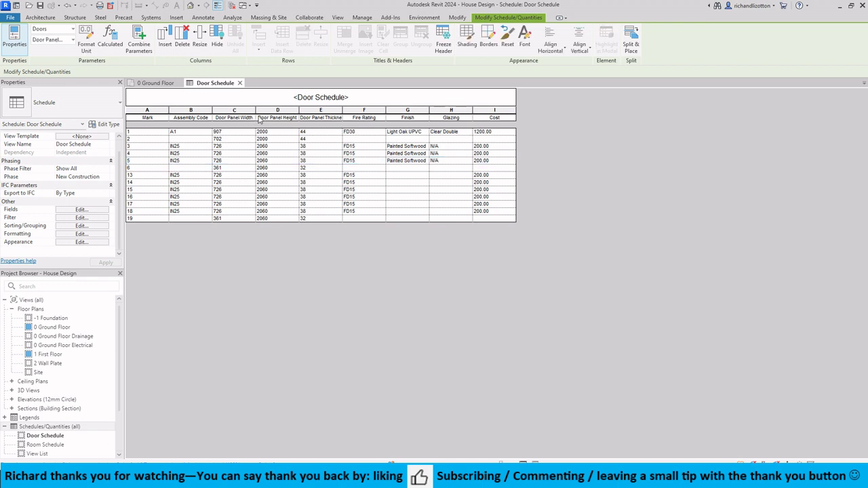
Group the Door Panel Height and Thickness headers under a shared 'Door Panel' header
{"action": "left_click_drag", "start_coordinate": [263, 118], "coordinate": [298, 129]}
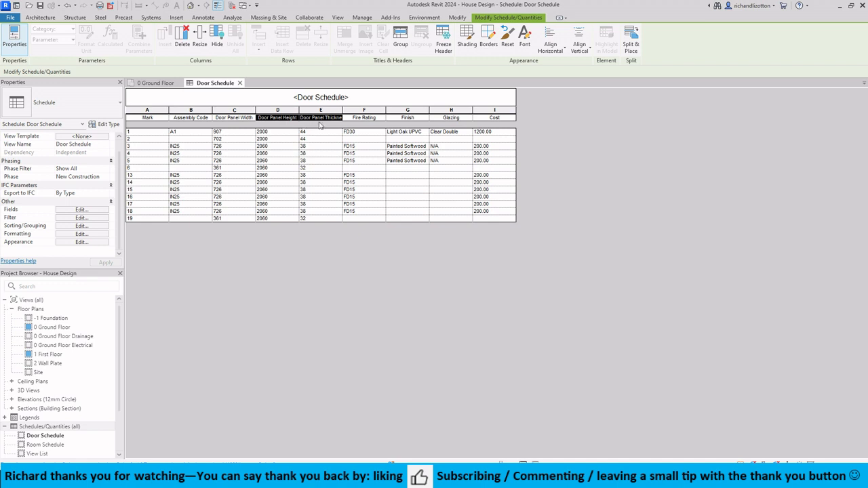
{"action": "left_click", "coordinate": [401, 38]}
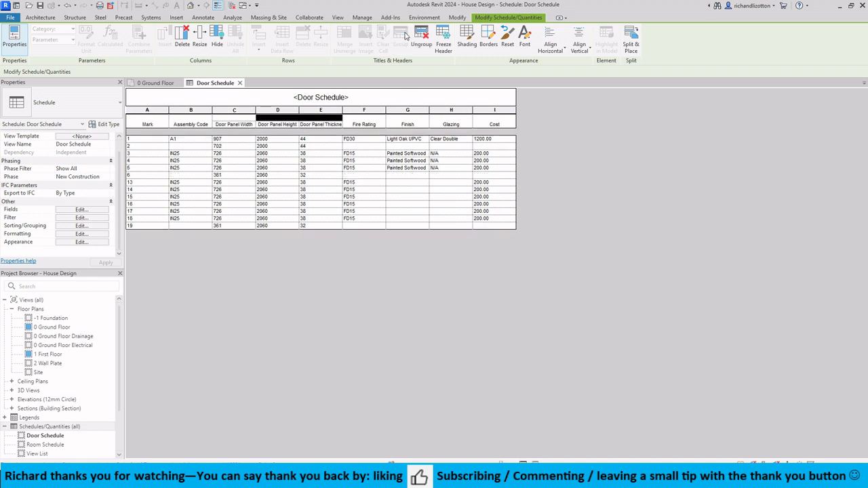
{"action": "left_click", "coordinate": [276, 118]}
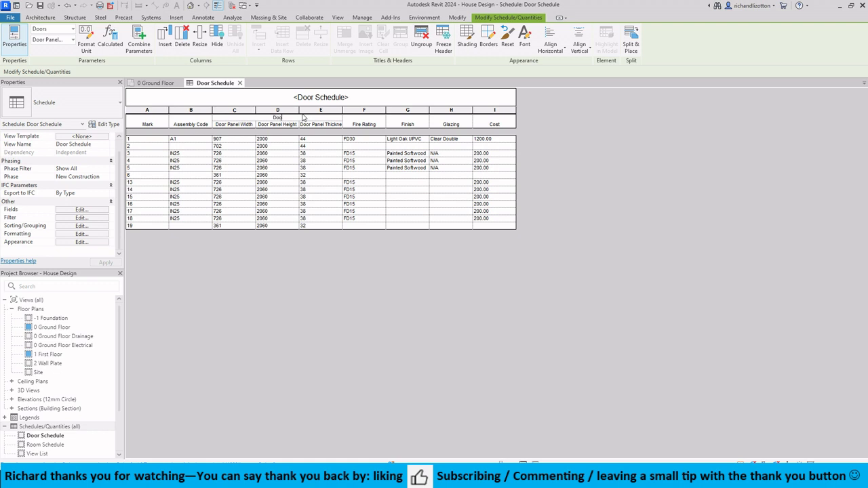
{"action": "type", "text": "Door Panel"}
Shorten the column headings to Width, Height and Thickness
{"action": "left_click", "coordinate": [244, 124]}
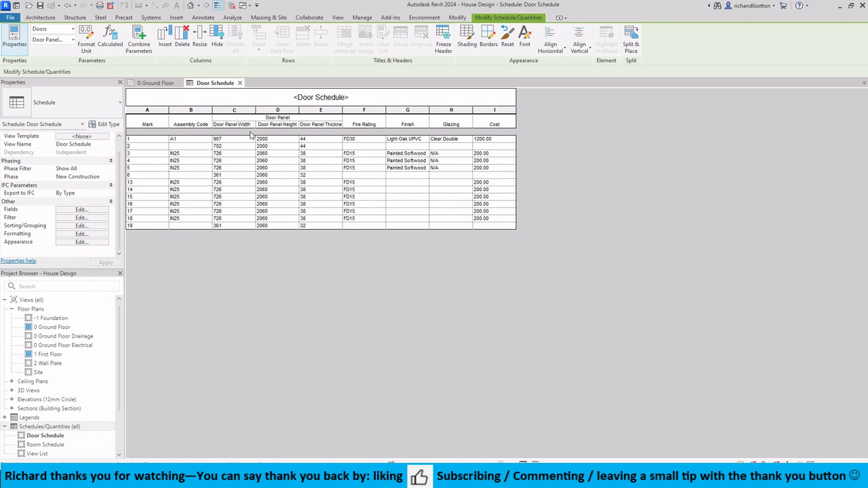
{"action": "key", "text": "BackSpace"}
{"action": "key", "text": "BackSpace"}
{"action": "key", "text": "BackSpace"}
{"action": "key", "text": "BackSpace"}
{"action": "key", "text": "BackSpace"}
{"action": "key", "text": "BackSpace"}
{"action": "key", "text": "BackSpace"}
{"action": "key", "text": "BackSpace"}
{"action": "key", "text": "BackSpace"}
{"action": "key", "text": "BackSpace"}
{"action": "key", "text": "BackSpace"}
{"action": "left_click", "coordinate": [284, 125]}
{"action": "key", "text": "BackSpace"}
{"action": "key", "text": "BackSpace"}
{"action": "key", "text": "BackSpace"}
{"action": "key", "text": "BackSpace"}
{"action": "key", "text": "BackSpace"}
{"action": "key", "text": "BackSpace"}
{"action": "key", "text": "BackSpace"}
{"action": "key", "text": "BackSpace"}
{"action": "key", "text": "BackSpace"}
{"action": "key", "text": "BackSpace"}
{"action": "key", "text": "BackSpace"}
{"action": "left_click", "coordinate": [323, 125]}
{"action": "key", "text": "BackSpace"}
{"action": "key", "text": "BackSpace"}
{"action": "key", "text": "BackSpace"}
{"action": "key", "text": "BackSpace"}
{"action": "key", "text": "BackSpace"}
{"action": "key", "text": "BackSpace"}
{"action": "key", "text": "BackSpace"}
{"action": "key", "text": "BackSpace"}
{"action": "key", "text": "BackSpace"}
{"action": "key", "text": "BackSpace"}
{"action": "key", "text": "BackSpace"}
{"action": "key", "text": "Return"}
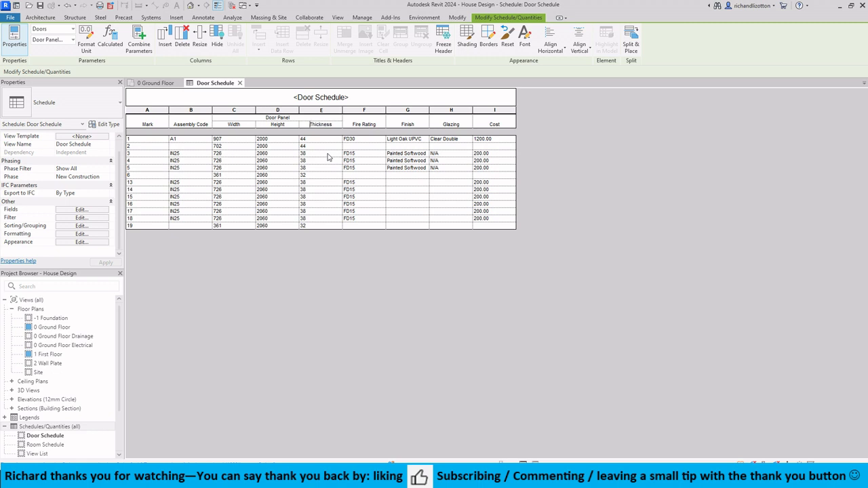
{"action": "left_click", "coordinate": [235, 111]}
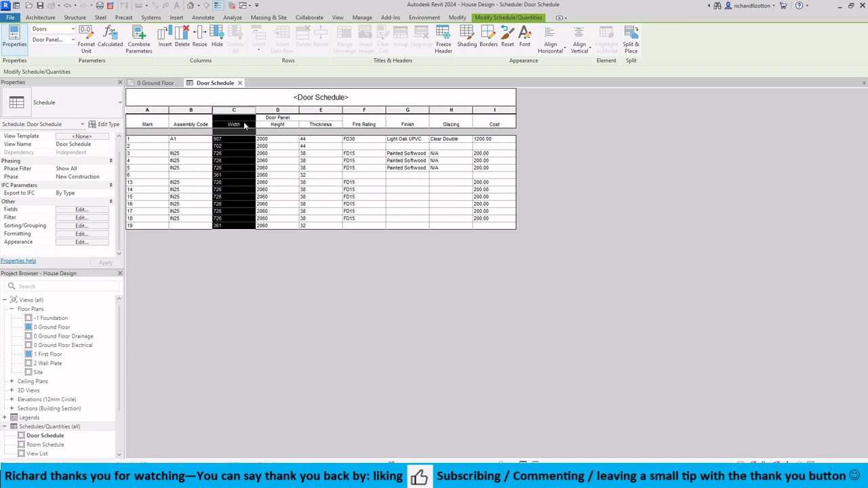
{"action": "left_click", "coordinate": [139, 46]}
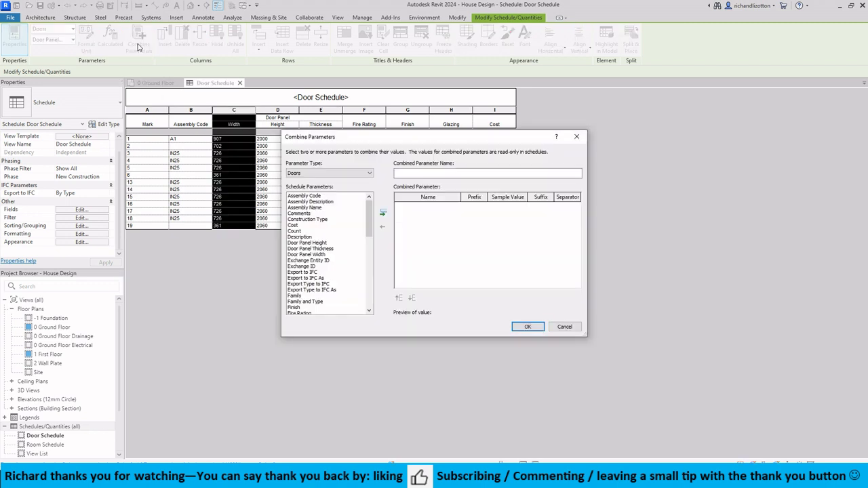
{"action": "left_click", "coordinate": [317, 254]}
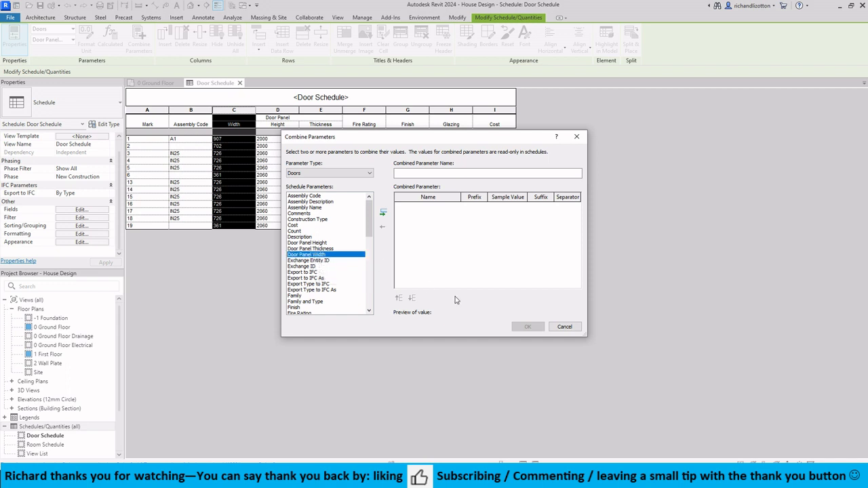
{"action": "left_click", "coordinate": [383, 212]}
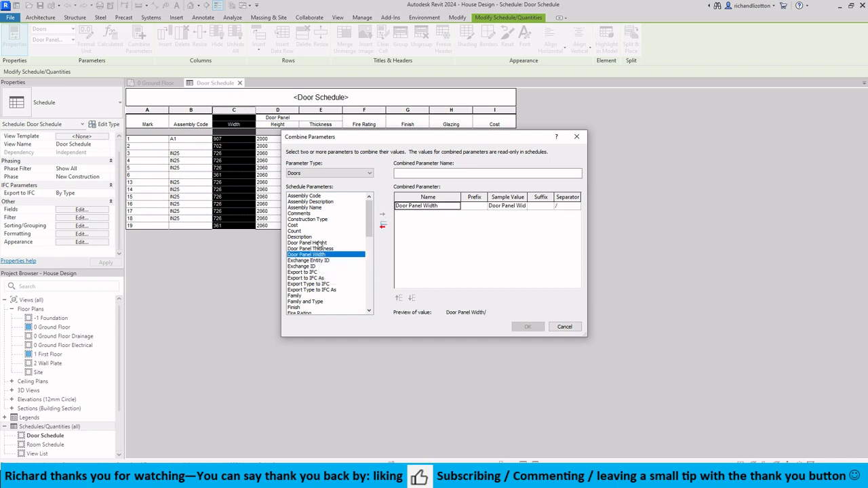
{"action": "left_click", "coordinate": [318, 243]}
{"action": "left_click", "coordinate": [383, 214]}
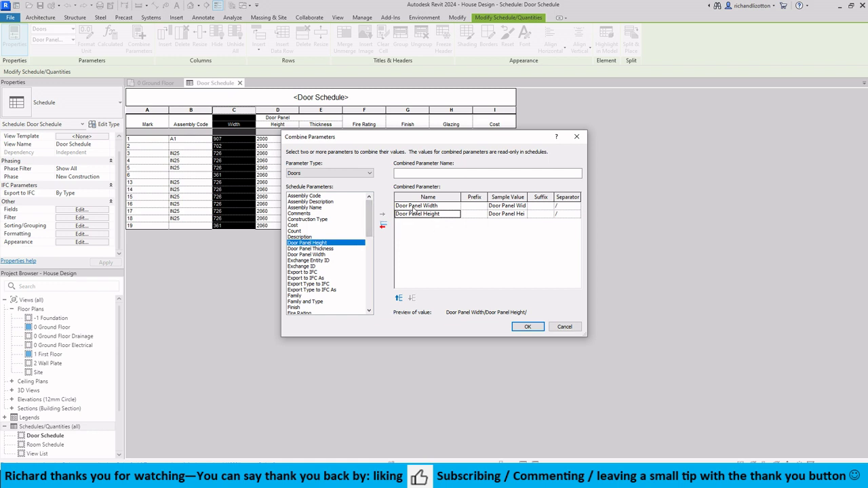
{"action": "left_click", "coordinate": [429, 175]}
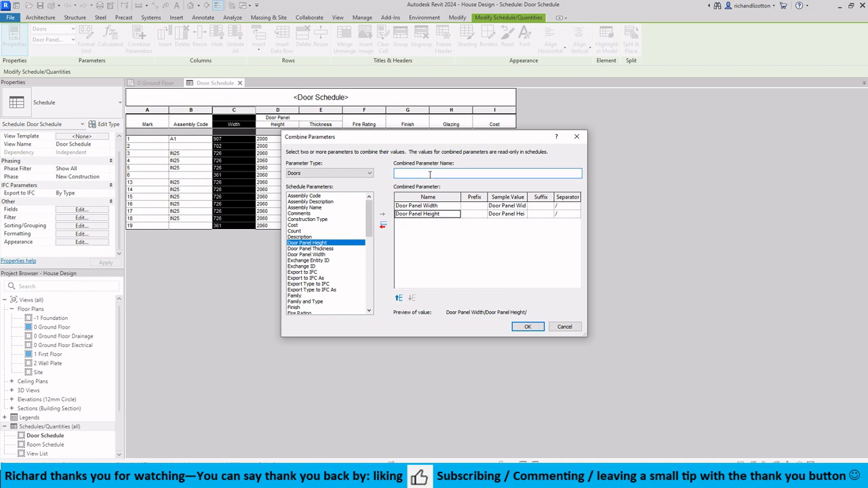
{"action": "type", "text": "W x H"}
{"action": "left_click", "coordinate": [567, 206]}
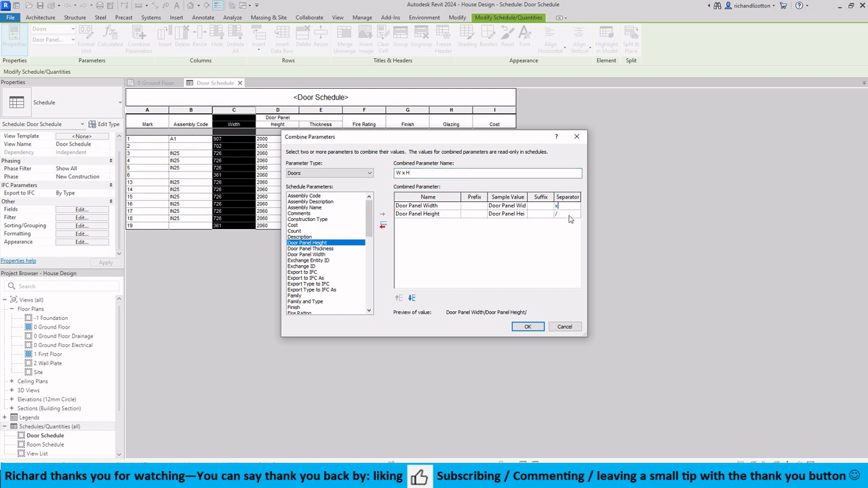
{"action": "left_click", "coordinate": [569, 215]}
{"action": "left_click", "coordinate": [529, 327]}
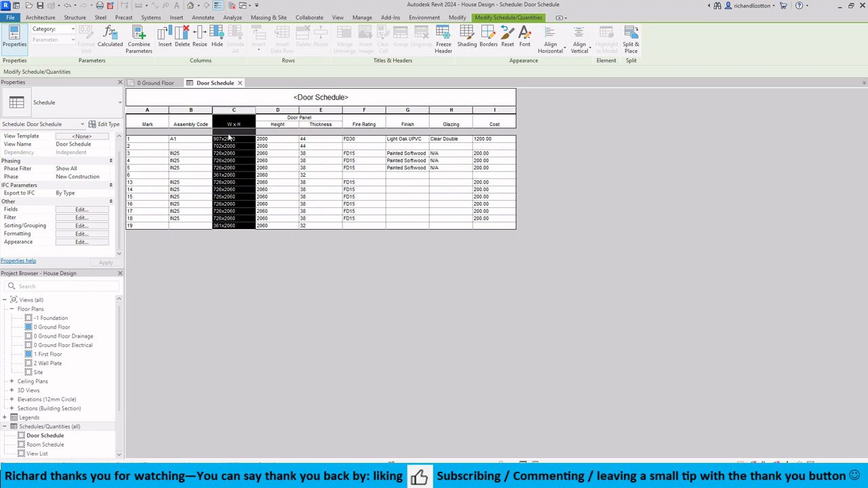
{"action": "left_click", "coordinate": [68, 6]}
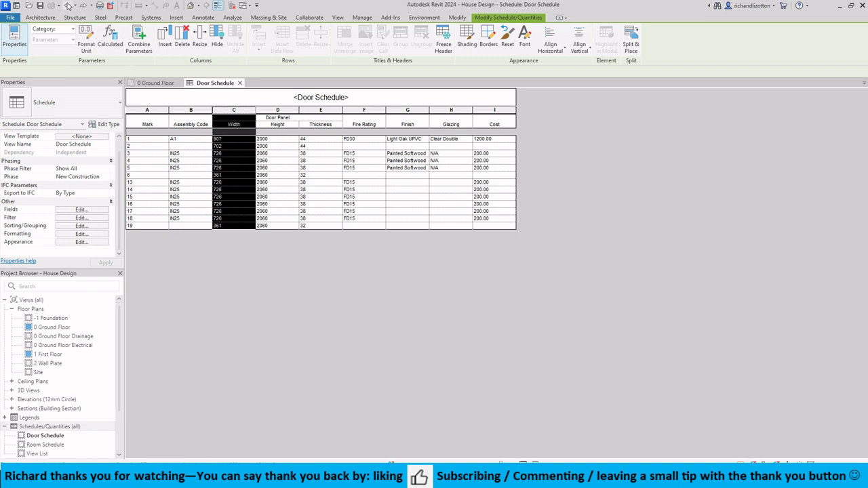
{"action": "left_click", "coordinate": [310, 176]}
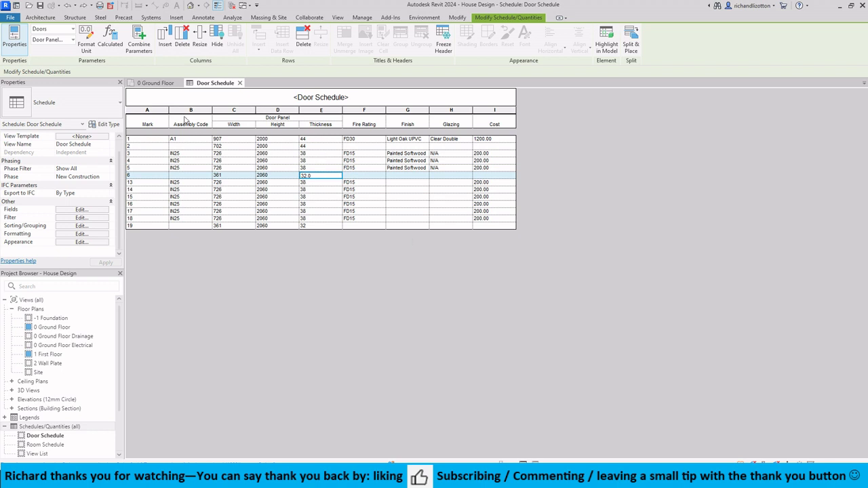
Select every Door Schedule column from Mark through Cost
{"action": "left_click", "coordinate": [147, 111]}
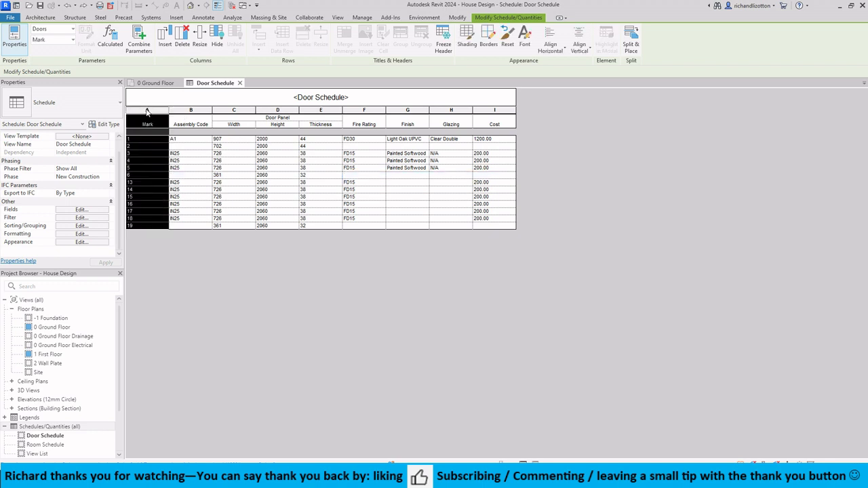
{"action": "left_click_drag", "start_coordinate": [146, 112], "coordinate": [463, 183]}
{"action": "left_click", "coordinate": [141, 103]}
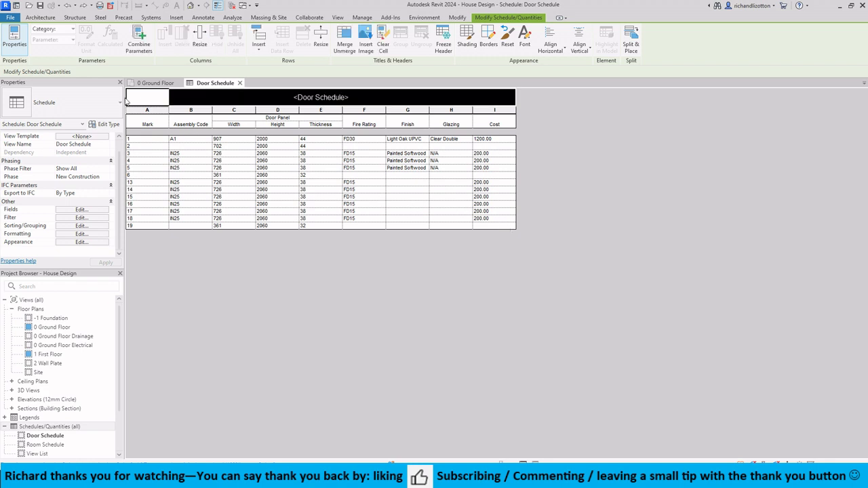
{"action": "left_click_drag", "start_coordinate": [147, 111], "coordinate": [498, 221]}
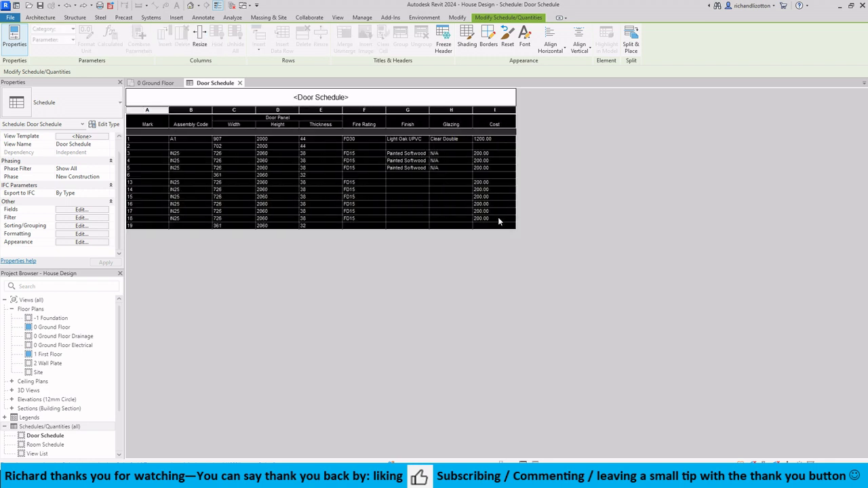
Apply a Wide Lines outside border to the selected columns and deselect
{"action": "left_click", "coordinate": [492, 45]}
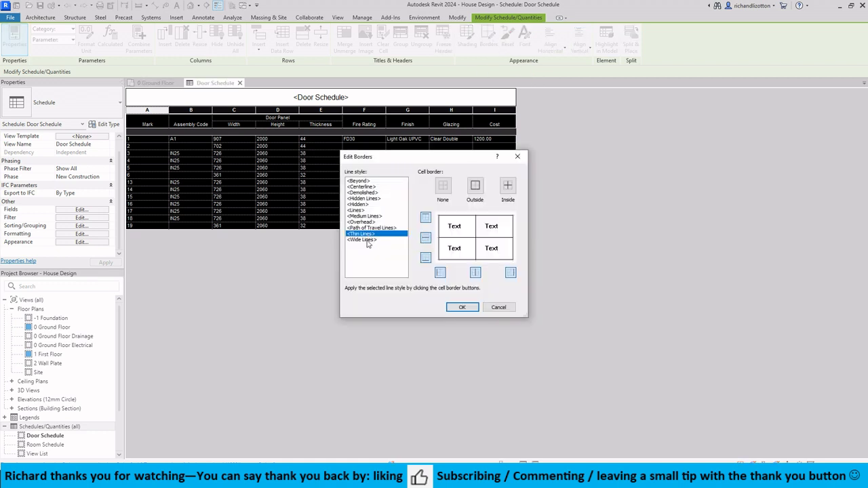
{"action": "left_click", "coordinate": [367, 240]}
{"action": "left_click", "coordinate": [478, 184]}
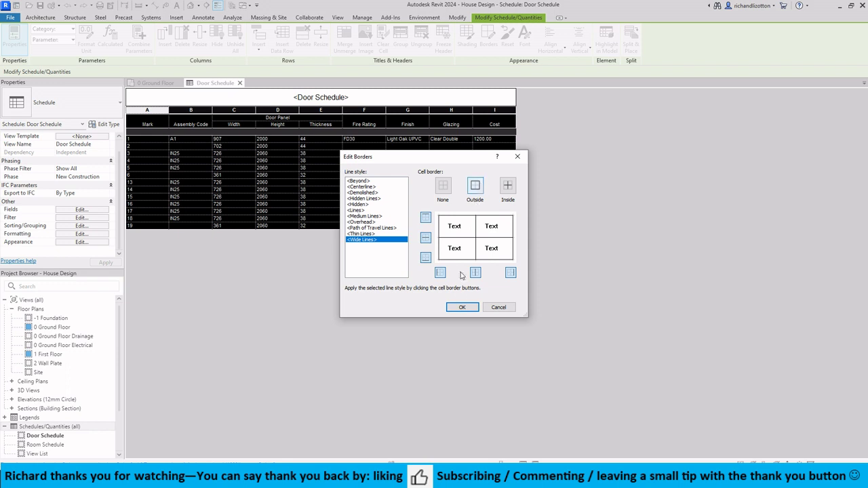
{"action": "left_click", "coordinate": [478, 186]}
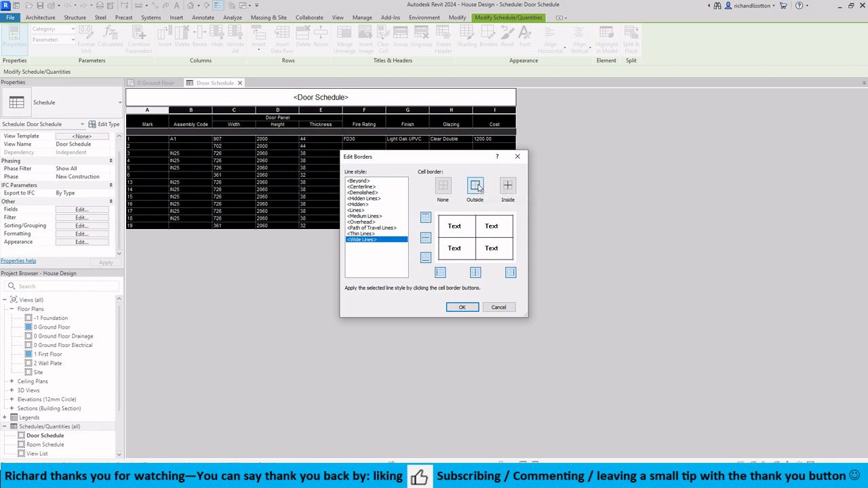
{"action": "left_click", "coordinate": [462, 307]}
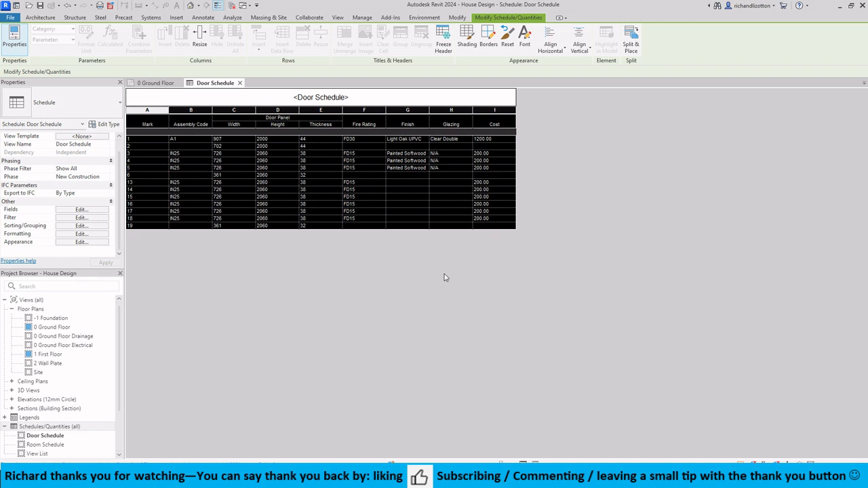
{"action": "left_click", "coordinate": [410, 197]}
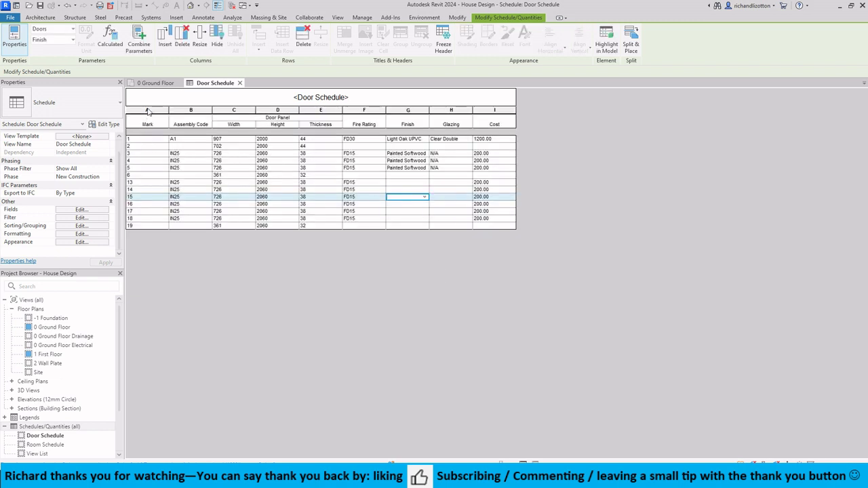
{"action": "left_click_drag", "start_coordinate": [147, 112], "coordinate": [504, 219]}
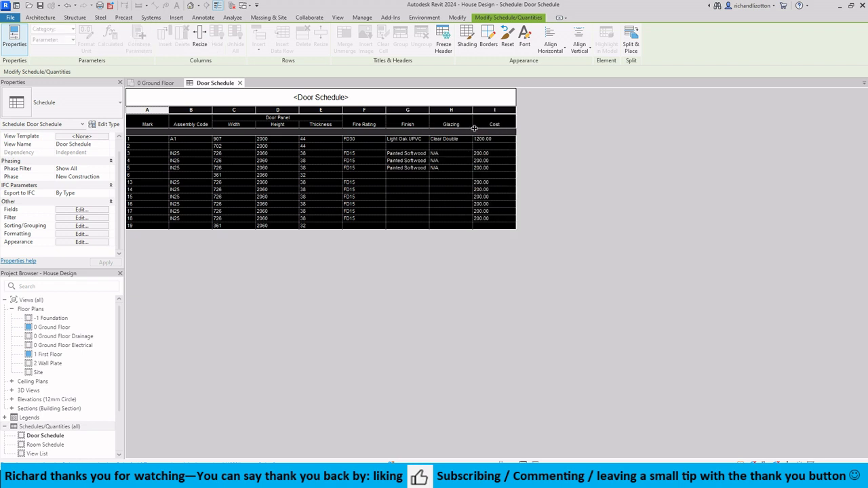
{"action": "left_click", "coordinate": [467, 37]}
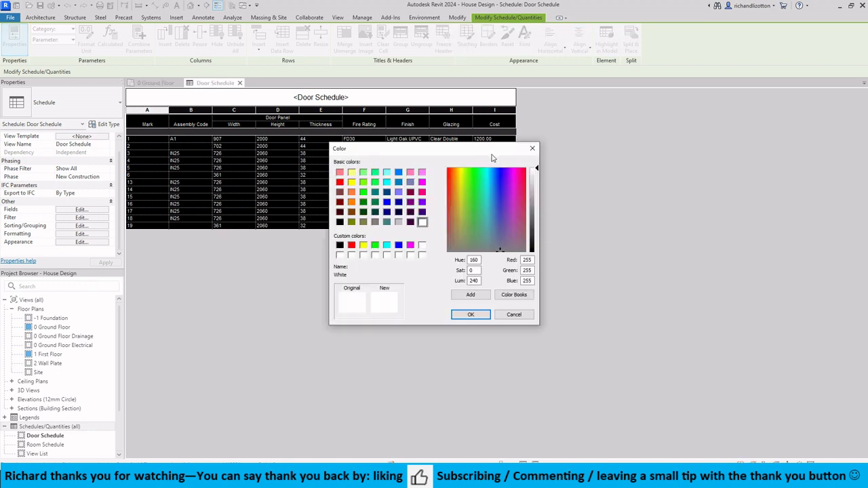
{"action": "left_click", "coordinate": [534, 149]}
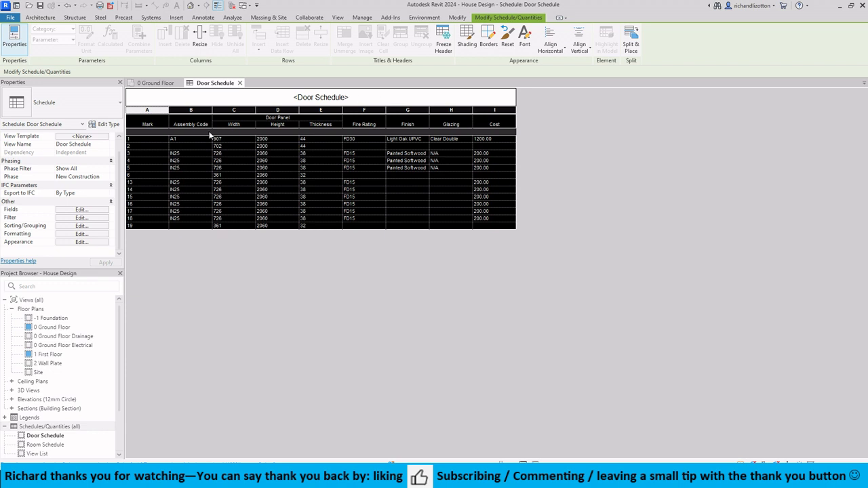
Turn on Stripe Rows in the schedule appearance, keeping First Row Stripe Color
{"action": "left_click", "coordinate": [75, 242]}
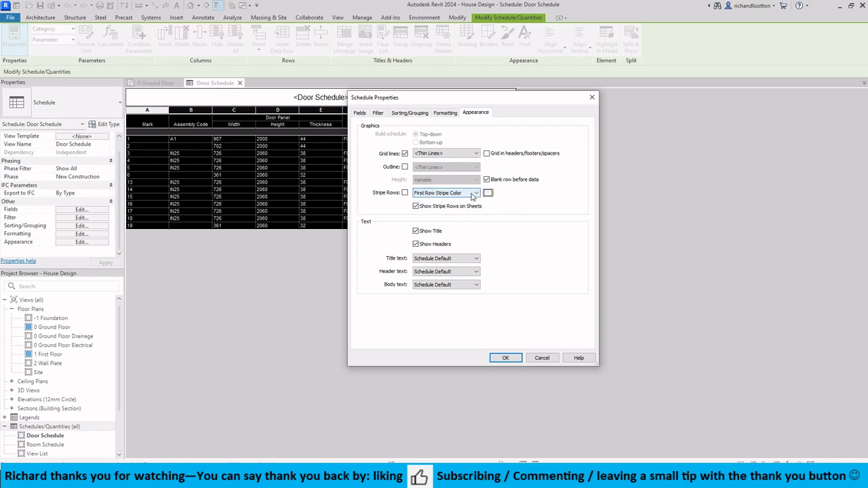
{"action": "left_click", "coordinate": [473, 194]}
{"action": "left_click", "coordinate": [473, 196]}
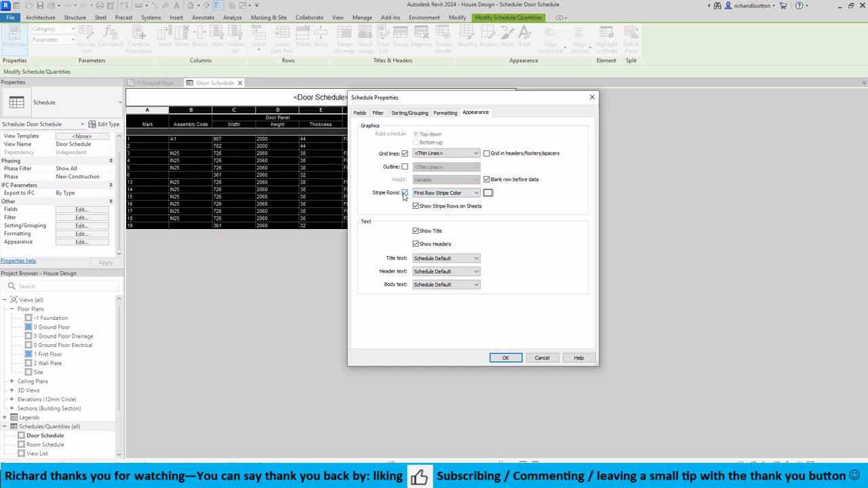
Set the stripe colour to teal RGB 000-174-174 and apply it
{"action": "left_click", "coordinate": [488, 194]}
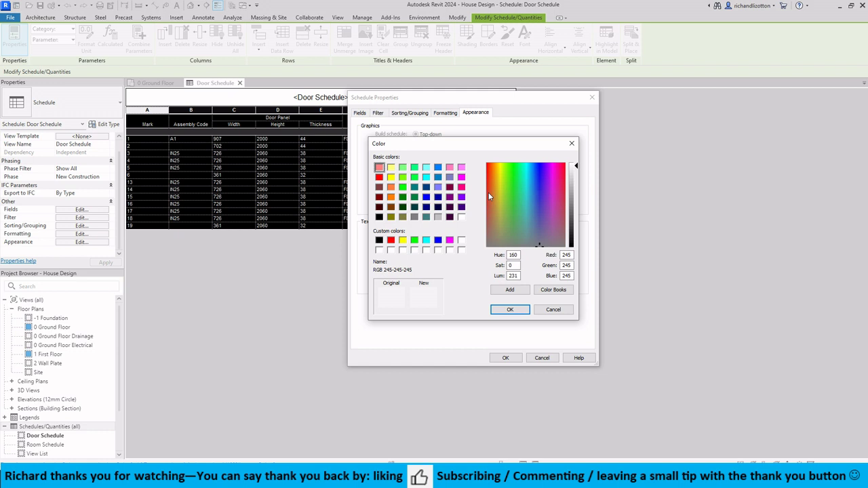
{"action": "left_click", "coordinate": [414, 187]}
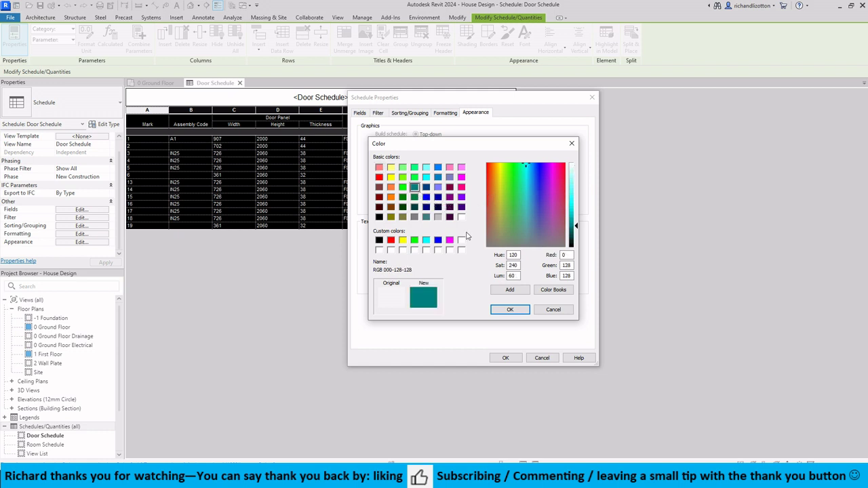
{"action": "left_click_drag", "start_coordinate": [577, 231], "coordinate": [577, 220]}
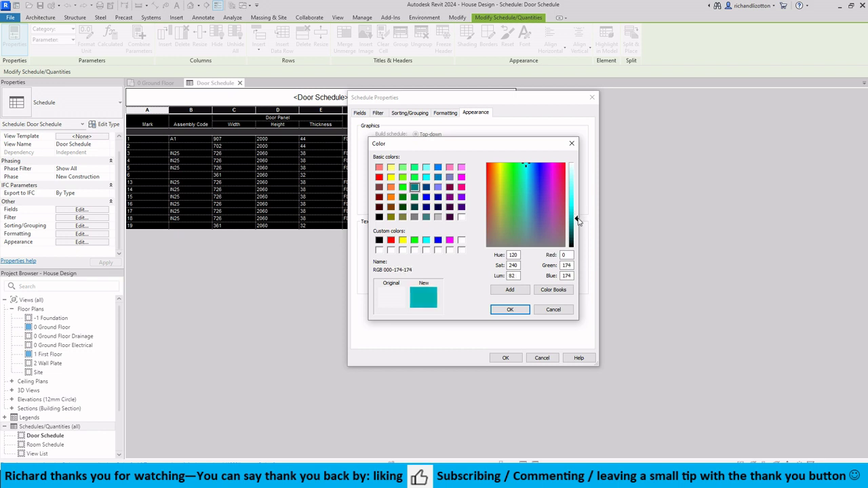
{"action": "left_click", "coordinate": [509, 309]}
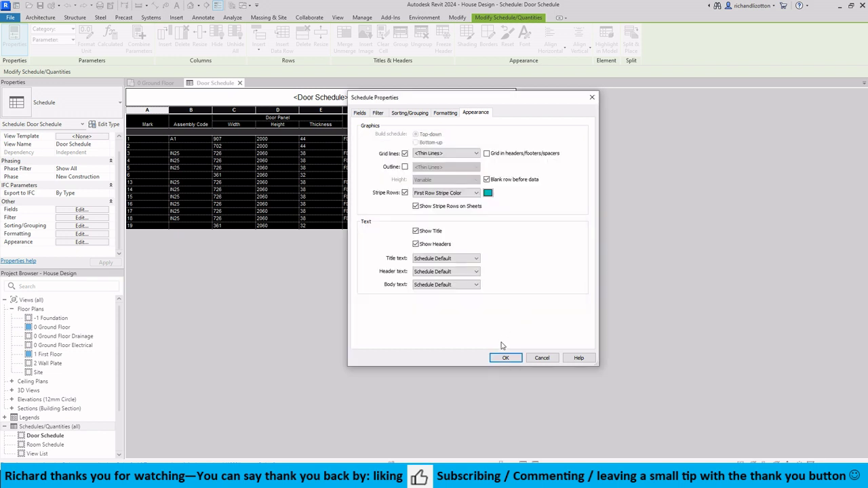
{"action": "left_click", "coordinate": [505, 357]}
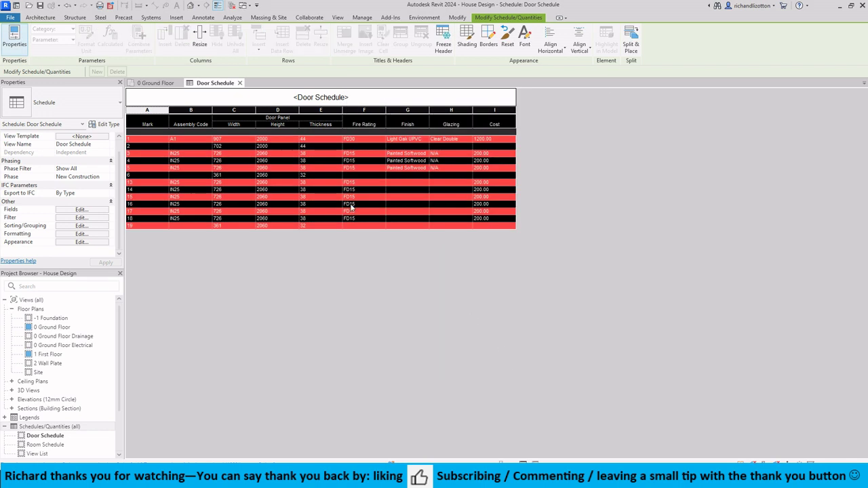
{"action": "left_click", "coordinate": [382, 159]}
{"action": "left_click", "coordinate": [439, 169]}
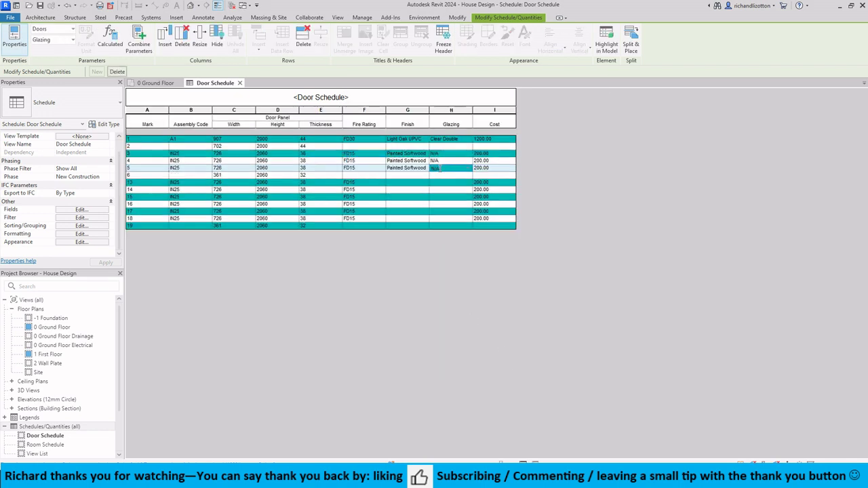
{"action": "left_click", "coordinate": [416, 175]}
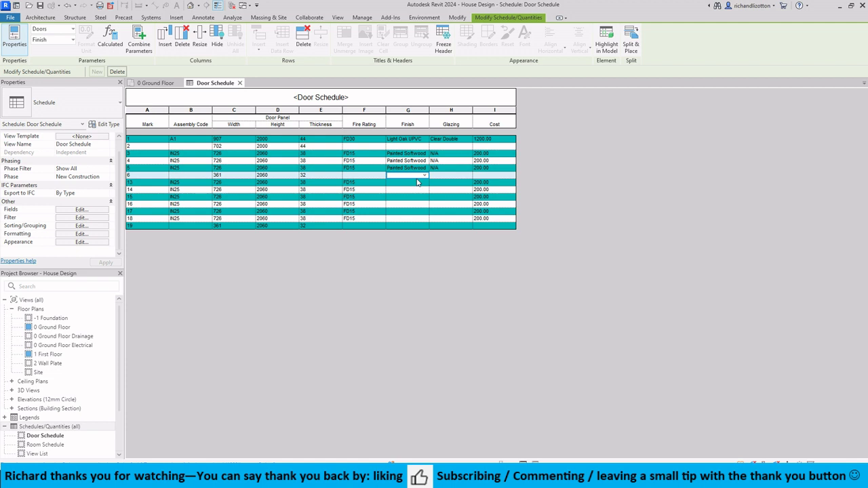